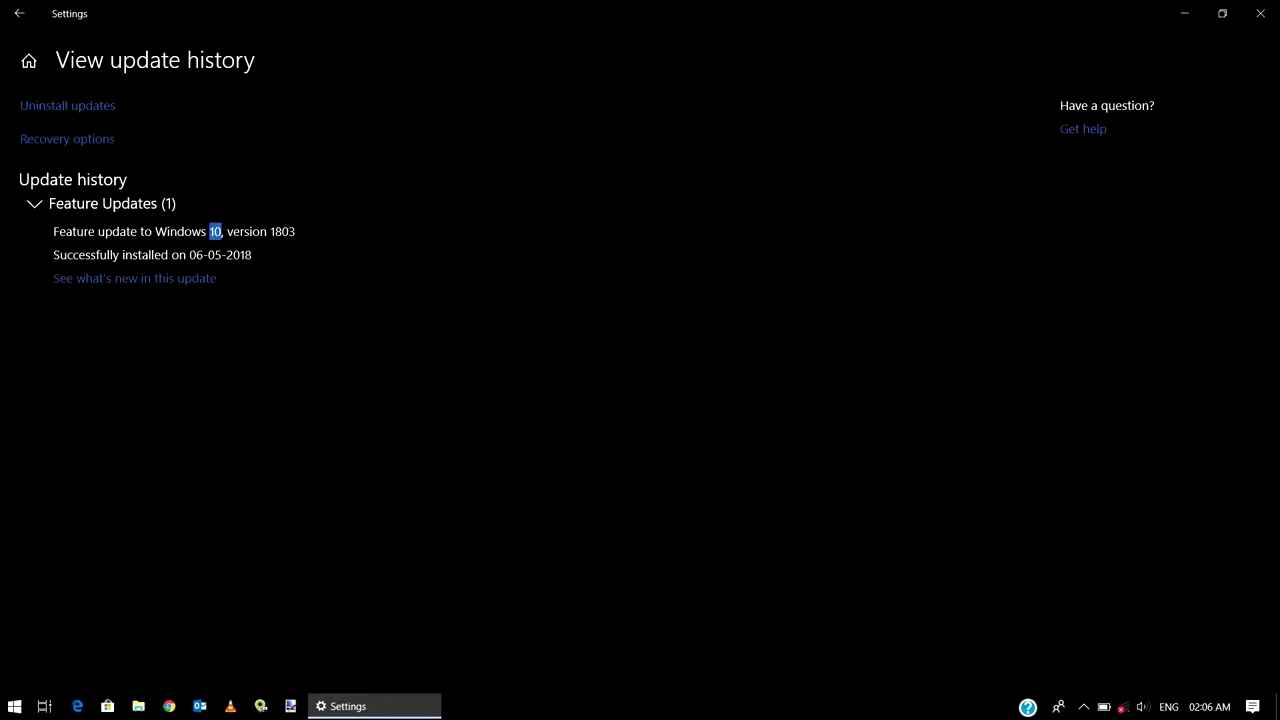
# View what's new in the Windows 10 version 1803 feature update, and close the Tips and Settings windows
pyautogui.moveTo(252, 255); pyautogui.dragTo(129, 286)
pyautogui.click(129, 286)
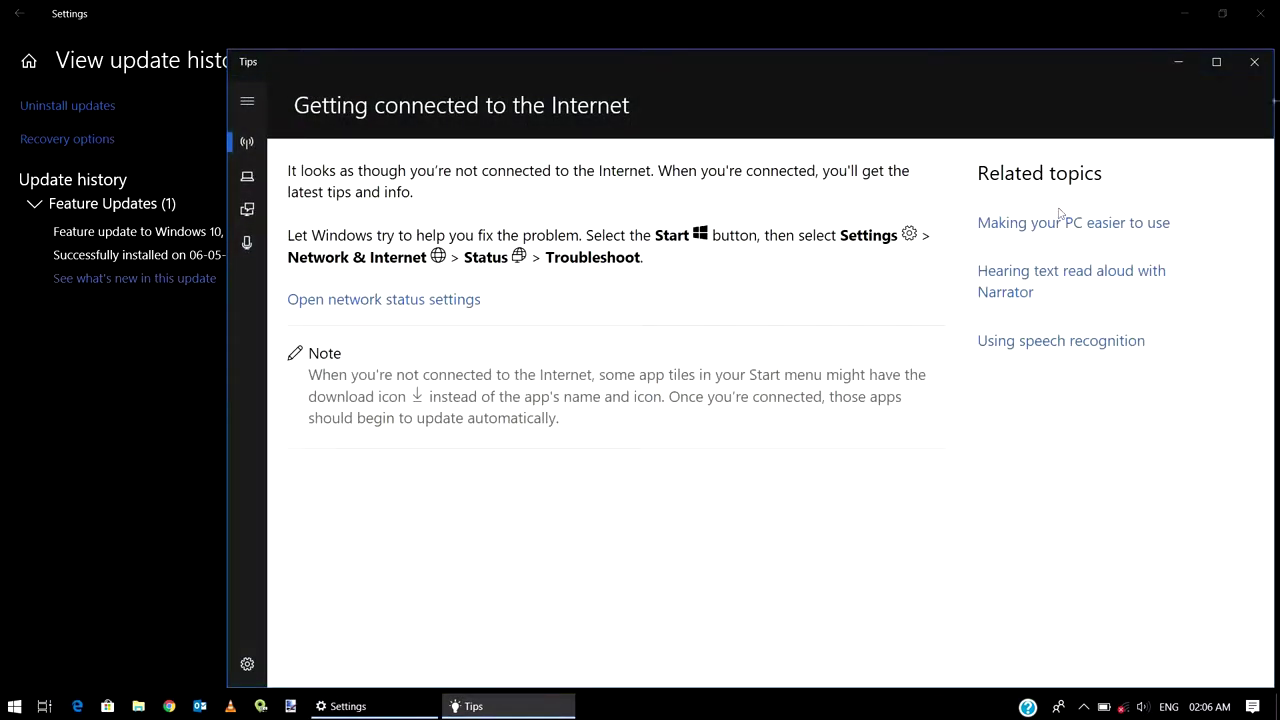
pyautogui.click(1254, 63)
pyautogui.click(1258, 12)
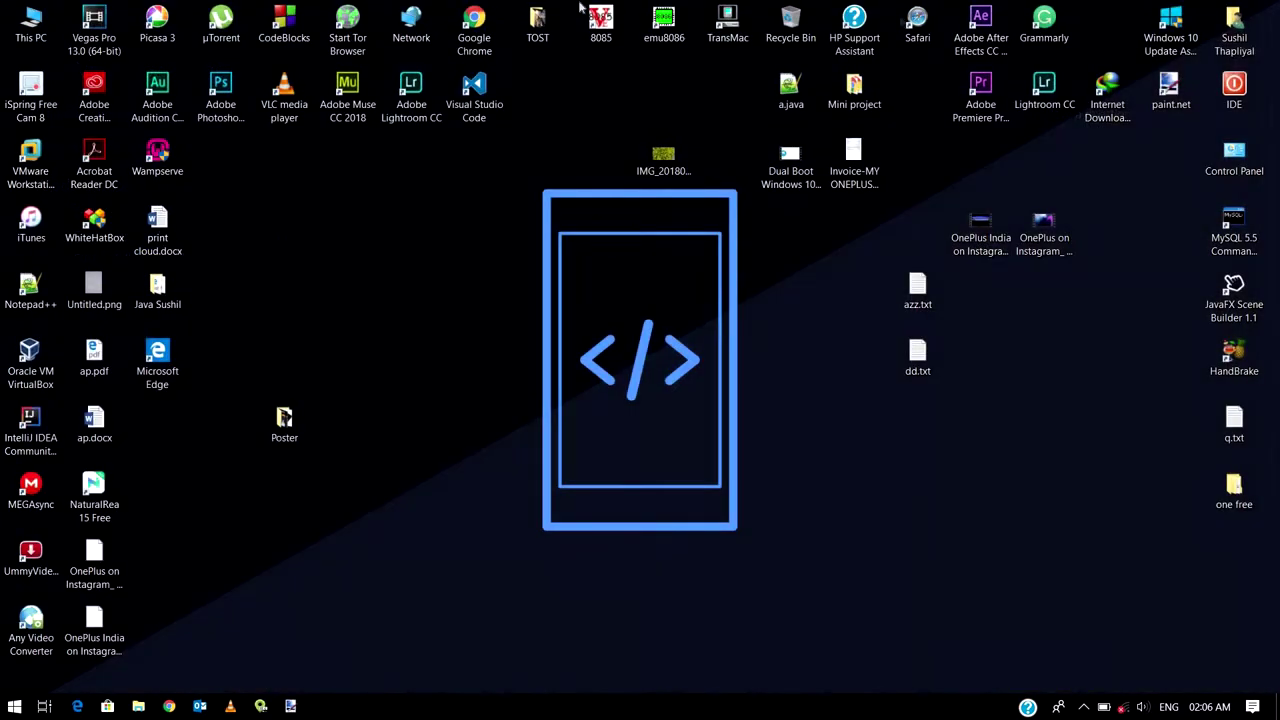
# Open the properties of This PC, examine the system information in a maximized window, and close it
pyautogui.rightClick(28, 28)
pyautogui.click(150, 230)
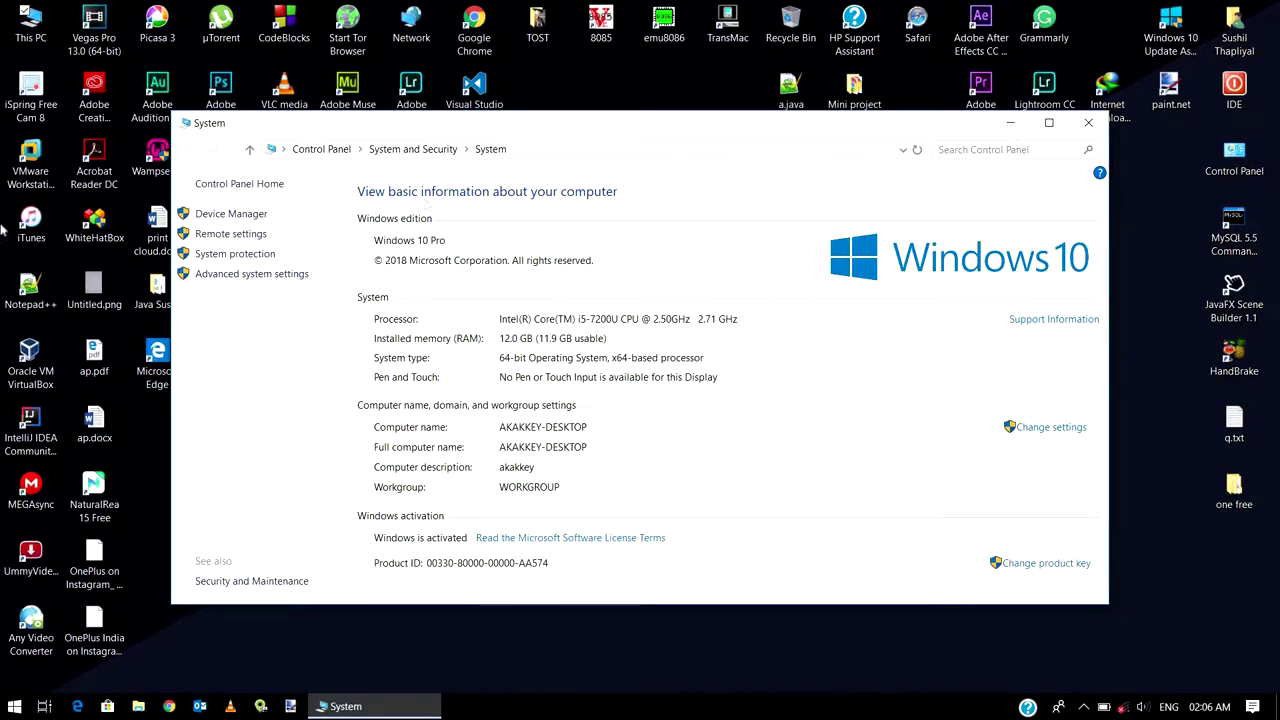
pyautogui.doubleClick(763, 131)
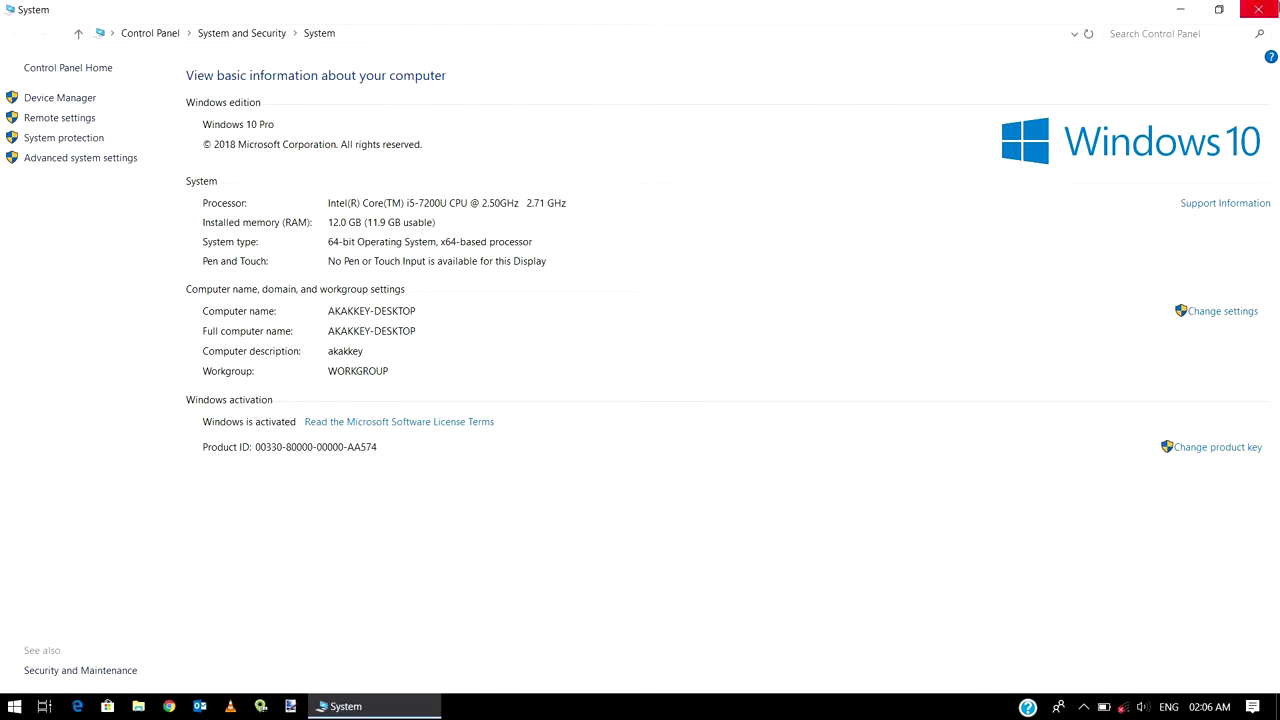
pyautogui.click(1258, 9)
# Search Windows for "cont" and open the matching result
pyautogui.click(14, 706)
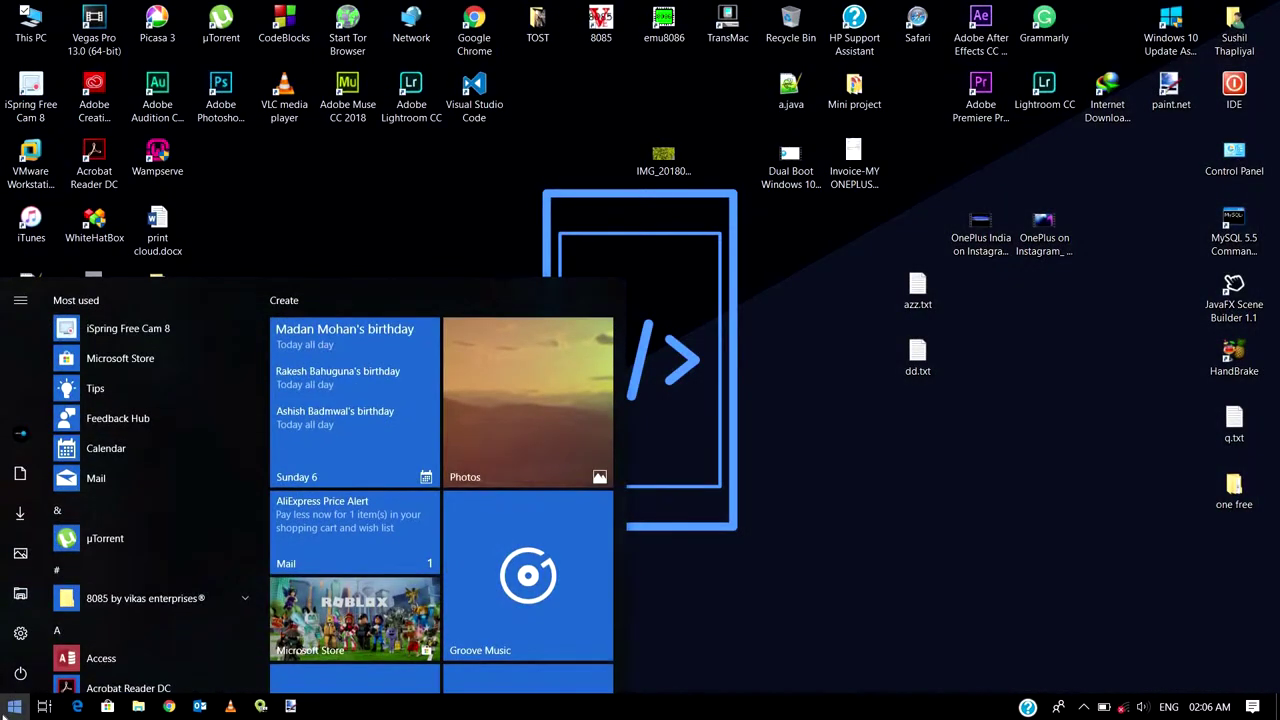
pyautogui.write('cont')
pyautogui.press('Return')
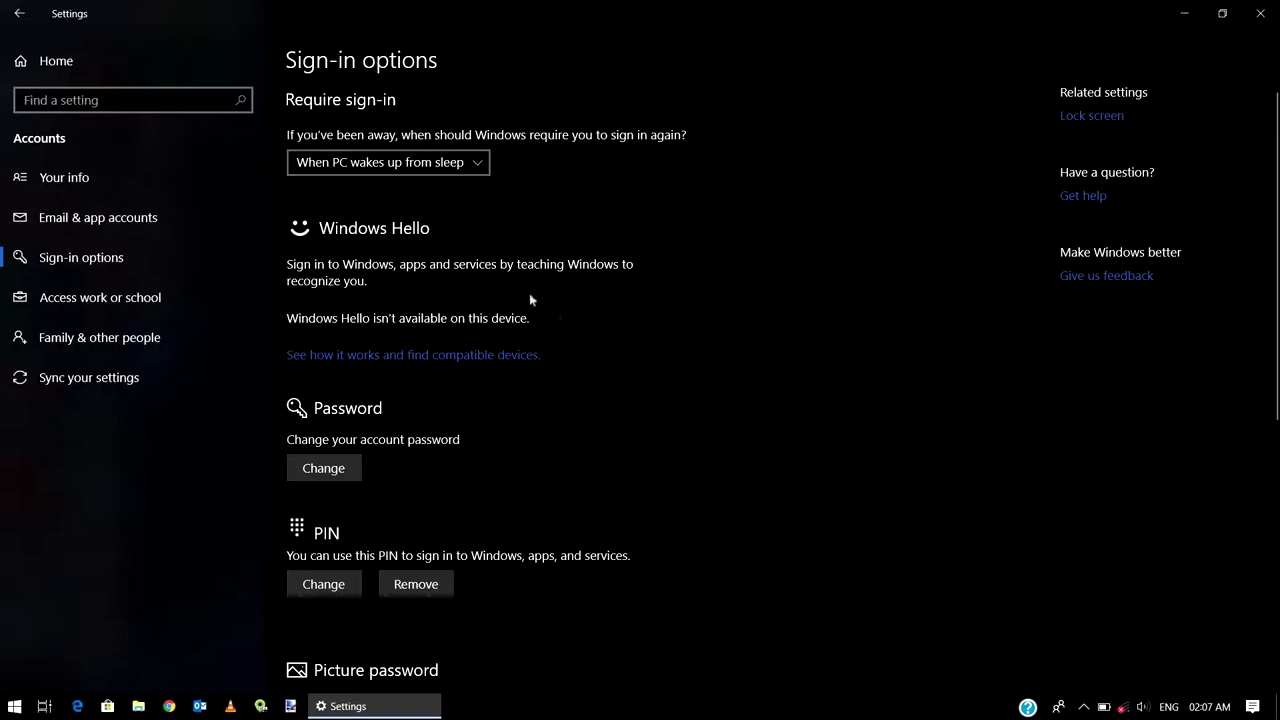
# Examine the account sign-in options, including the Require sign-in choices, Password, PIN, Picture password and Dynamic lock
pyautogui.click(447, 172)
pyautogui.click(447, 172)
pyautogui.scroll(-1, 370, 424)
pyautogui.scroll(-2, 370, 424)
pyautogui.scroll(-4, 370, 424)
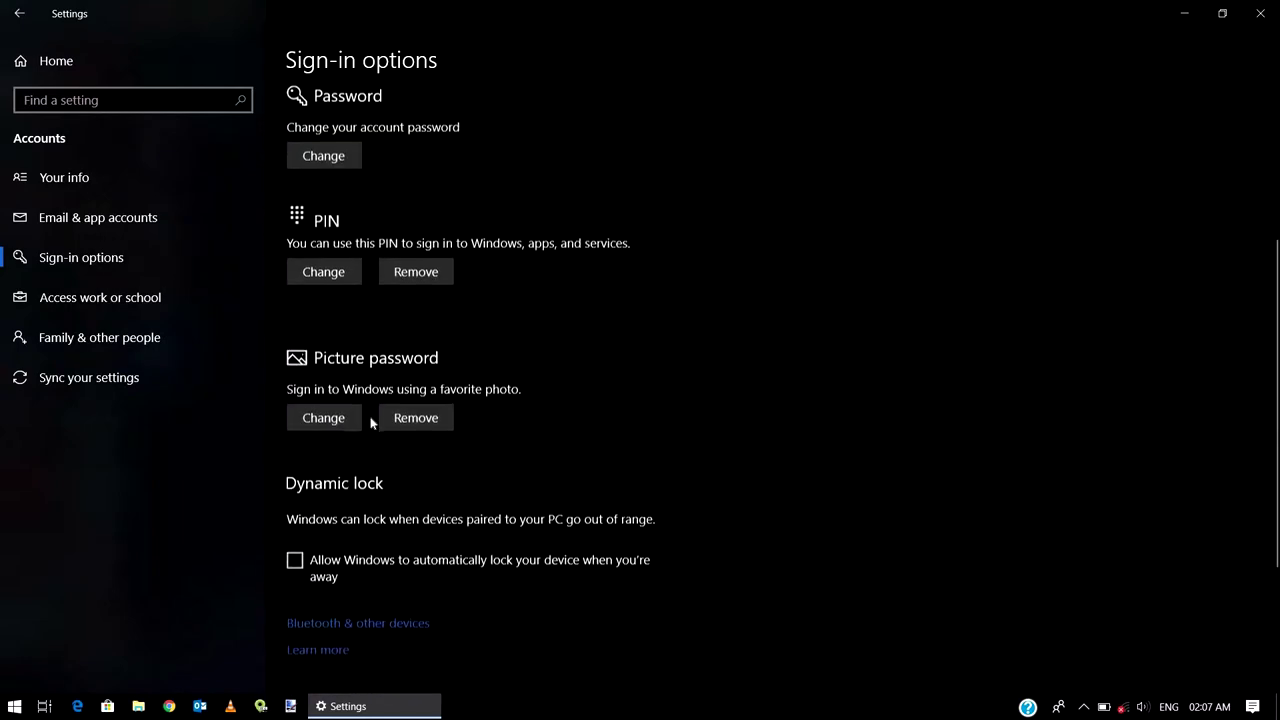
# Look through the Access work or school, Family & other people and Email & app accounts pages, and return to the Settings home page
pyautogui.click(89, 298)
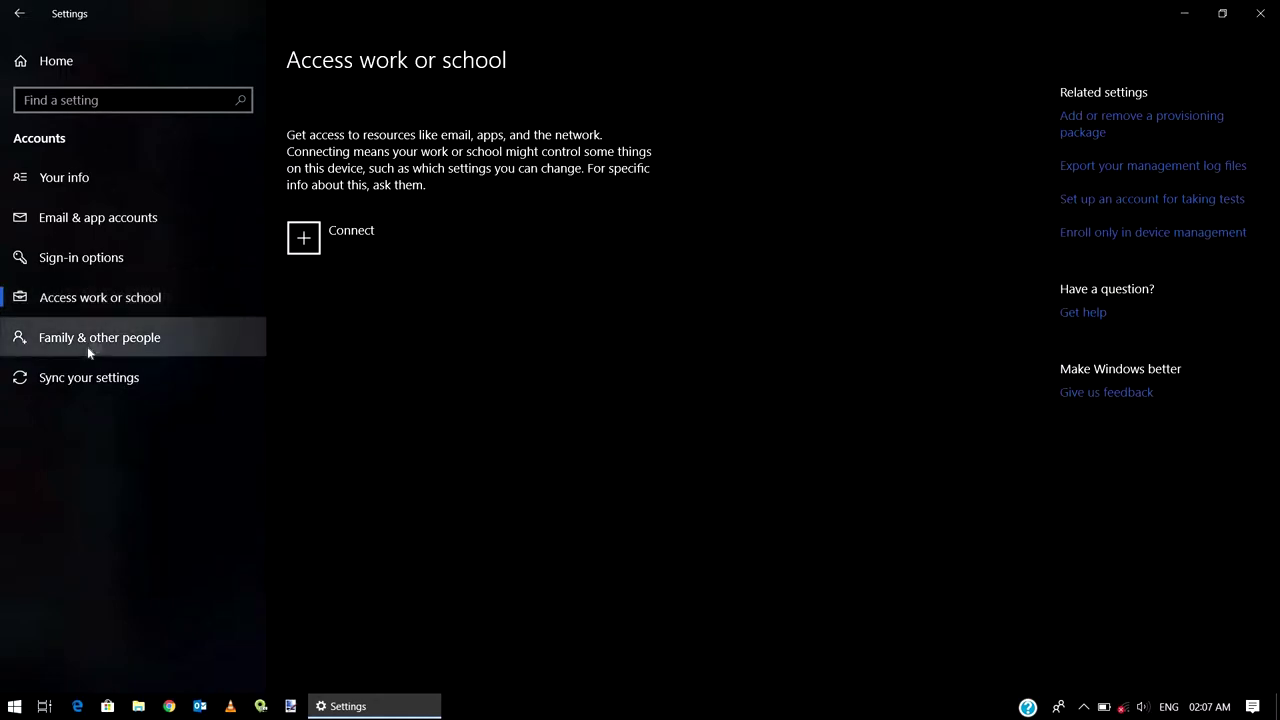
pyautogui.click(87, 346)
pyautogui.click(95, 224)
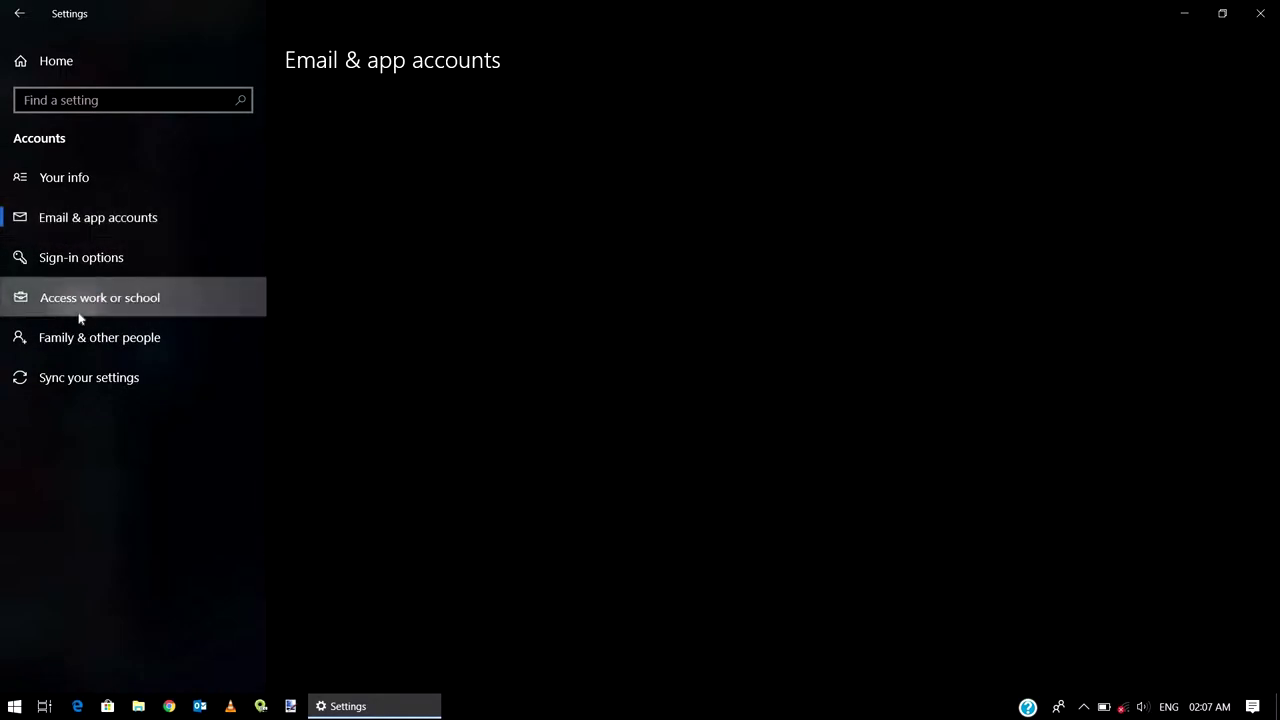
pyautogui.click(79, 313)
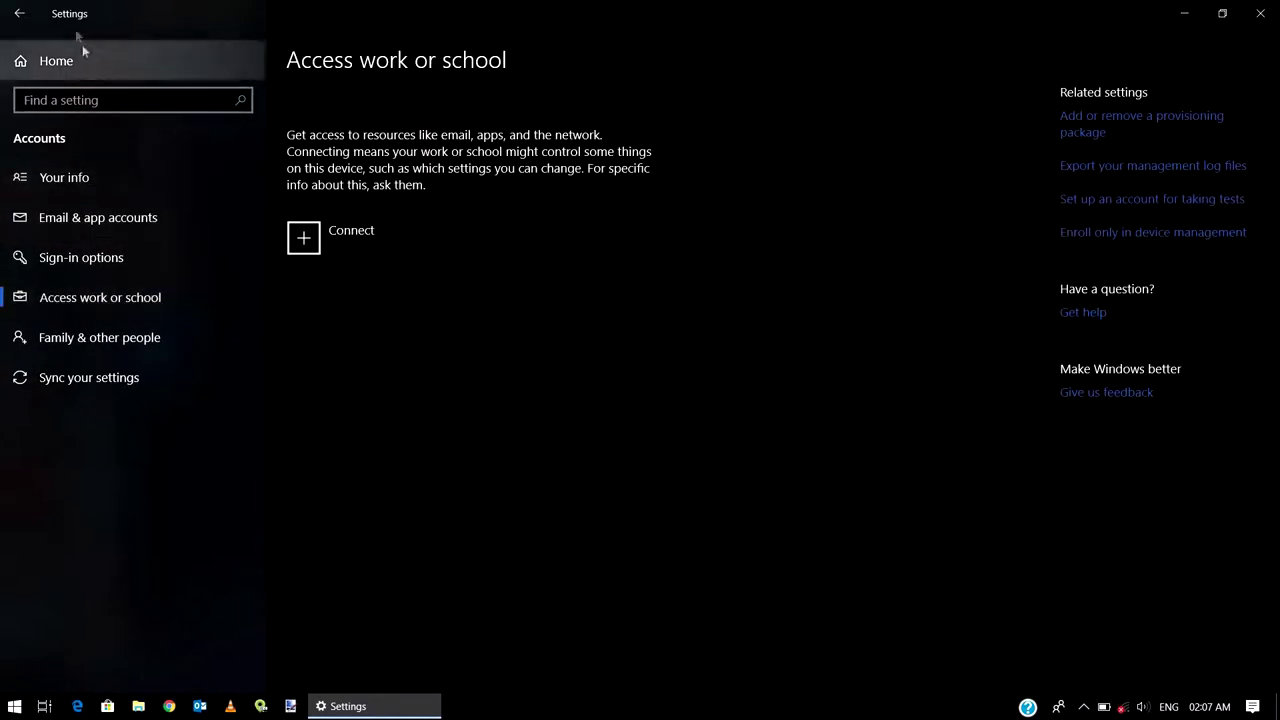
pyautogui.click(19, 13)
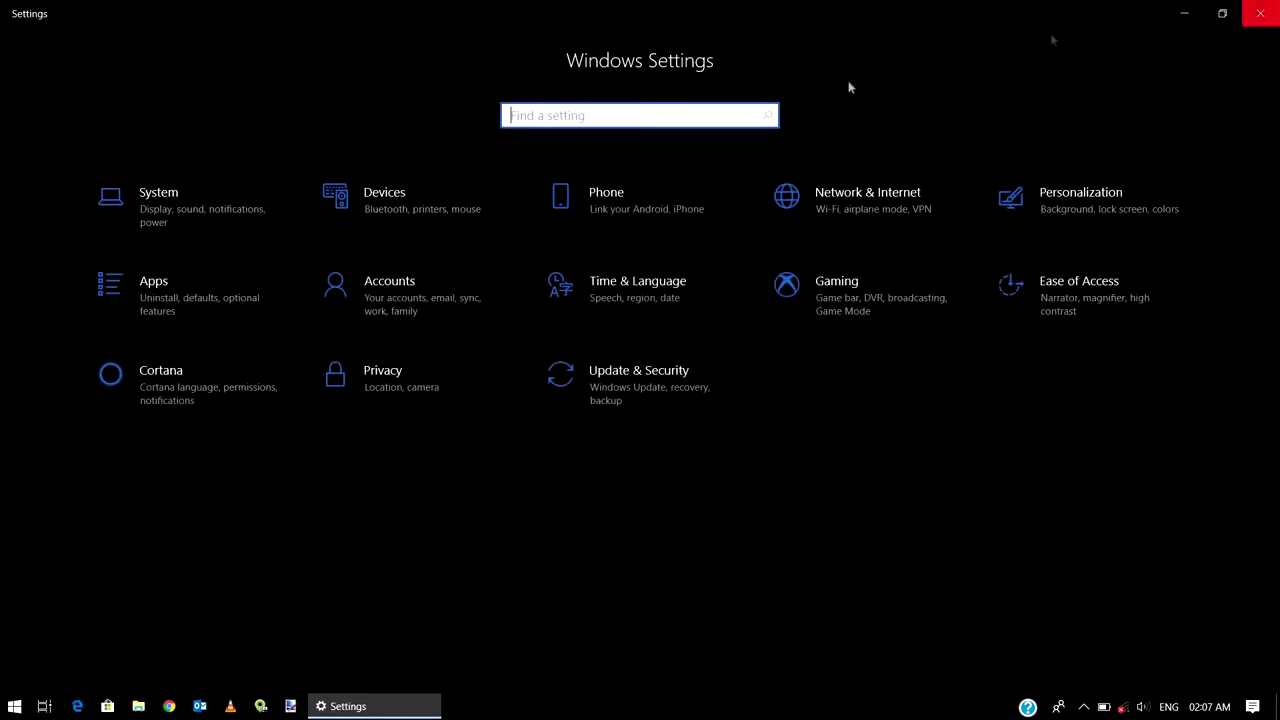
# Open the Personalization settings and look through the Colors, Themes and Fonts pages
pyautogui.click(1120, 229)
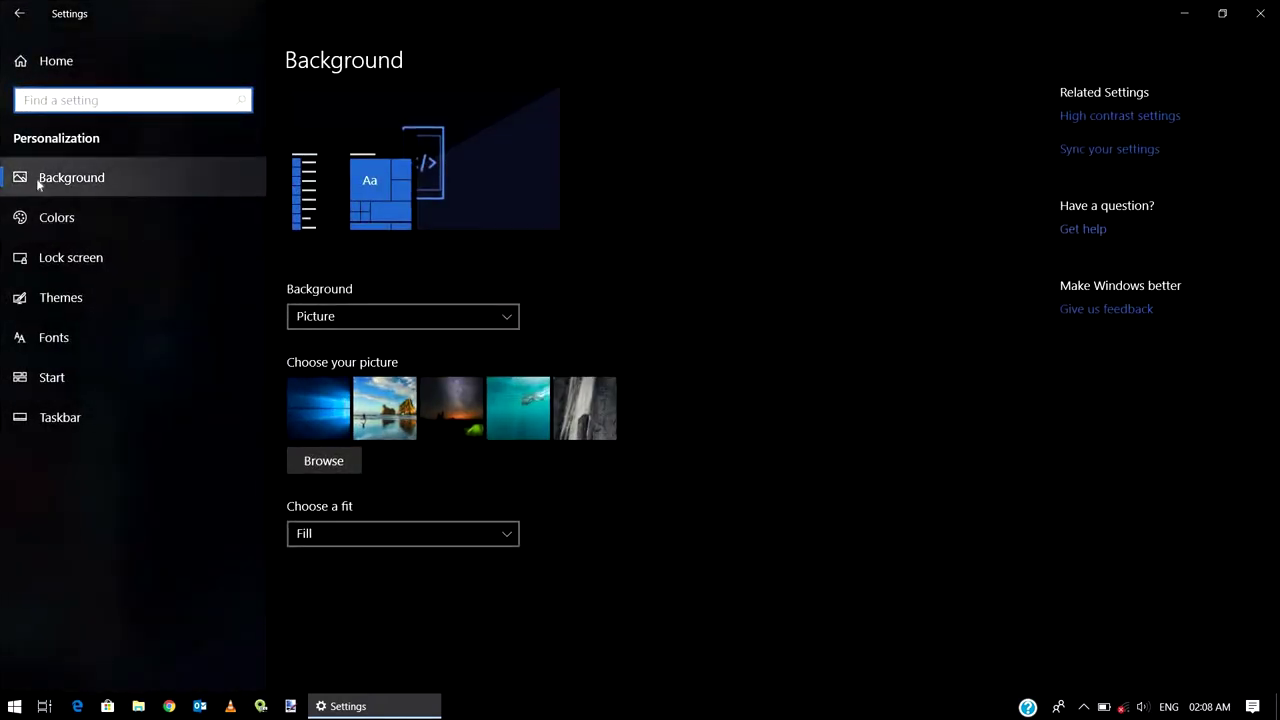
pyautogui.click(80, 216)
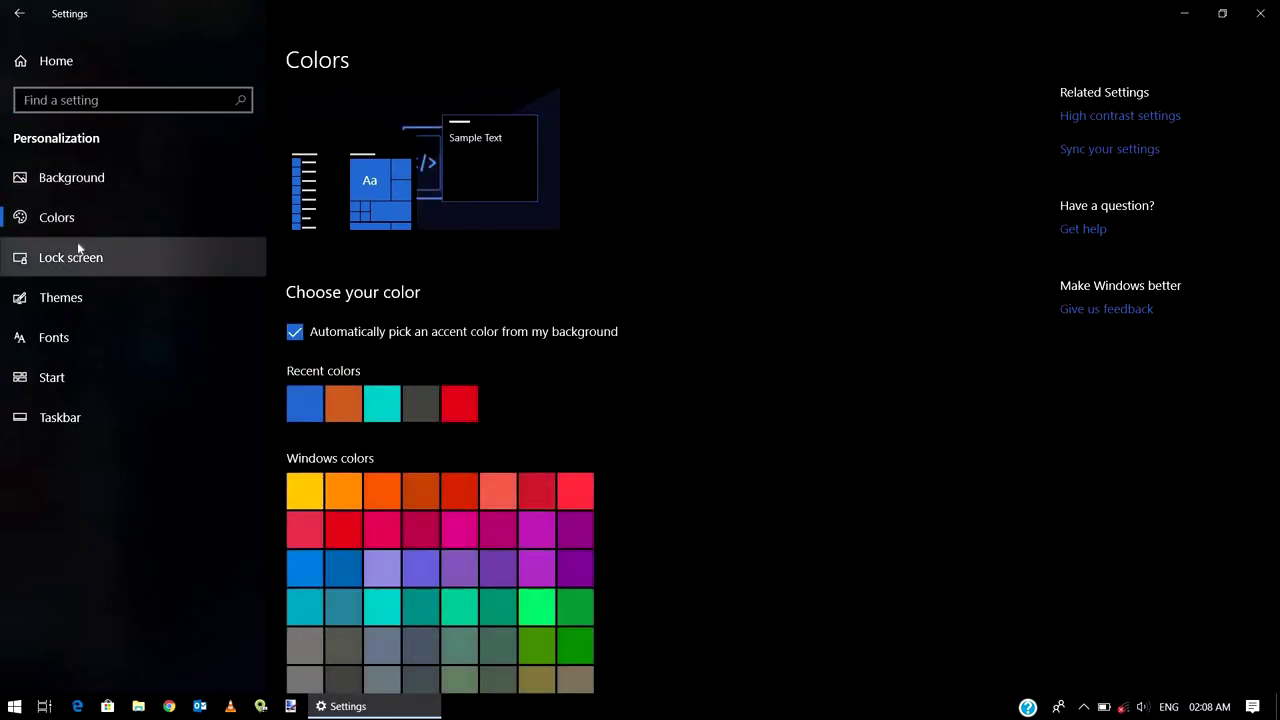
pyautogui.click(62, 297)
pyautogui.click(79, 343)
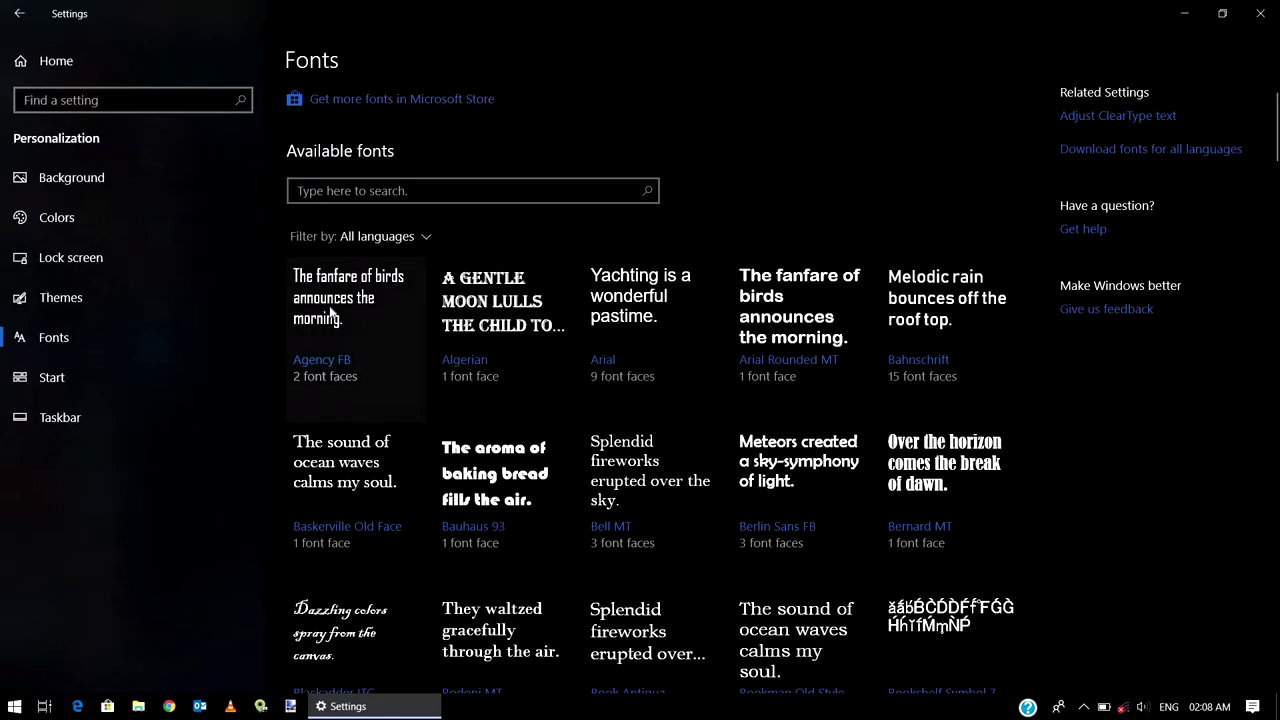
# View the details of the Algerian font, and browse the rest of the available fonts
pyautogui.click(483, 308)
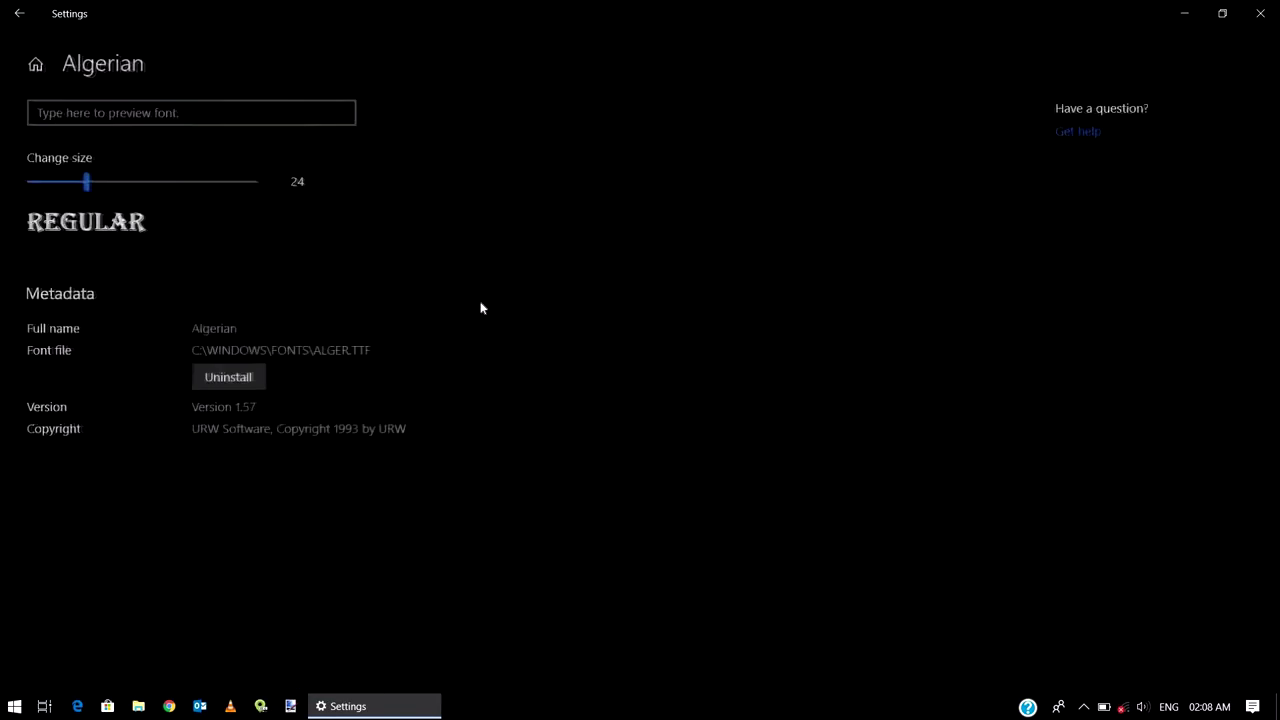
pyautogui.click(20, 12)
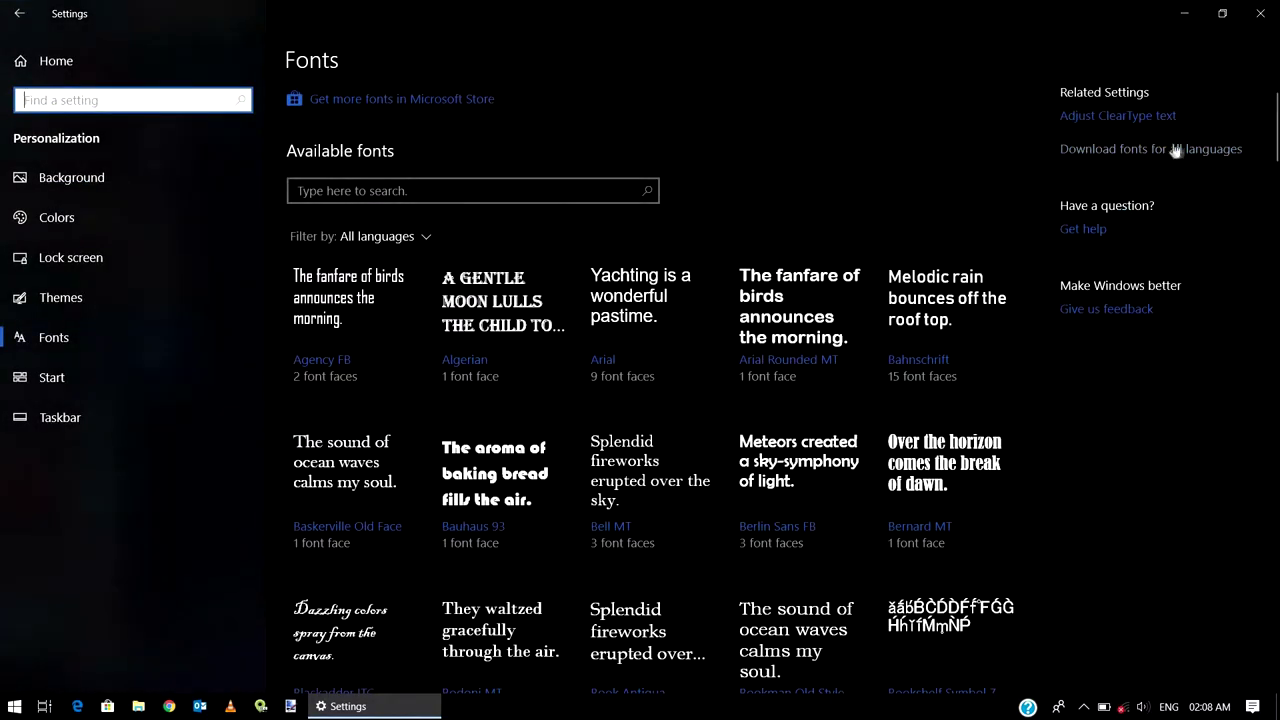
pyautogui.scroll(-10, 775, 448)
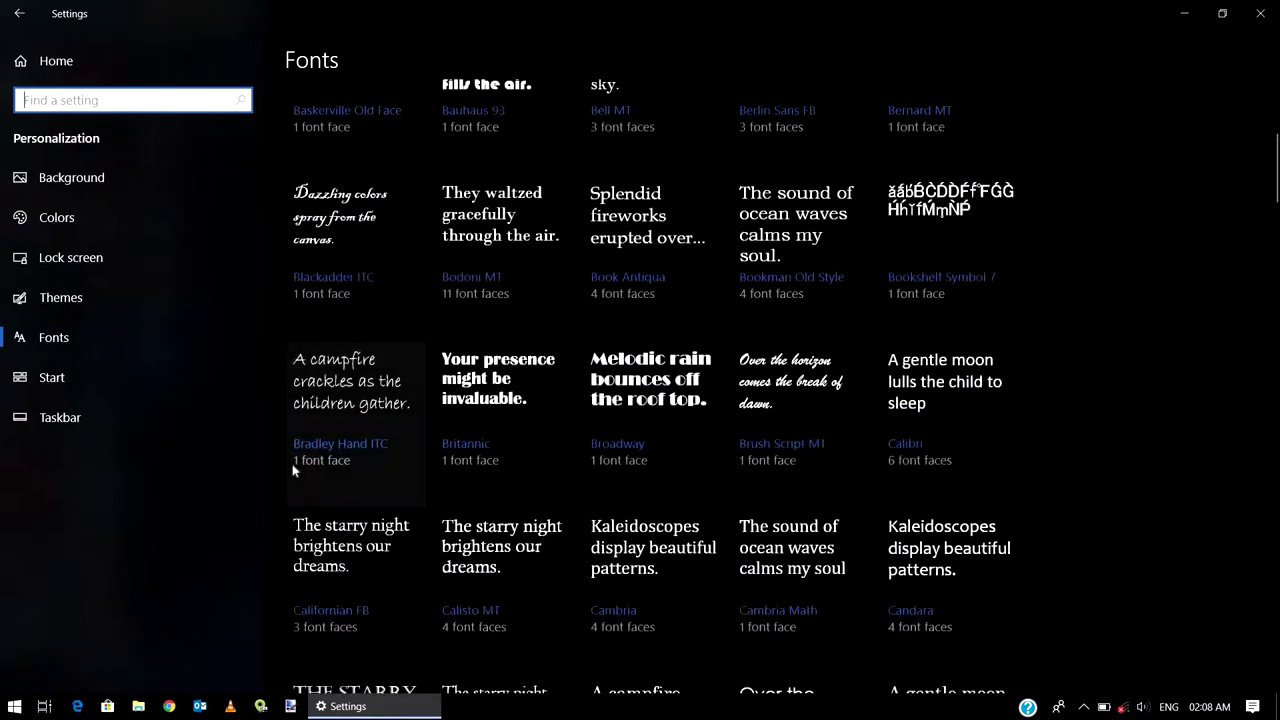
pyautogui.scroll(-7, 290, 466)
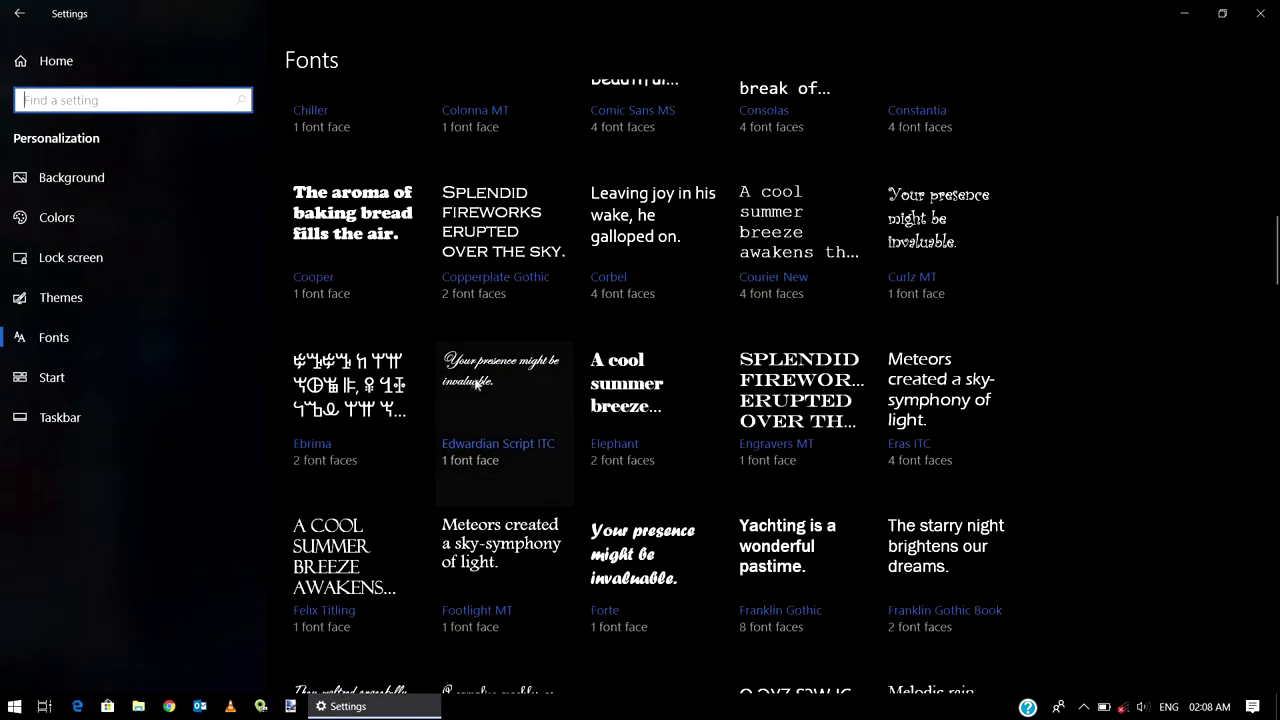
# Turn on automatic hiding of the taskbar in desktop mode, and return to the Settings home page
pyautogui.click(90, 418)
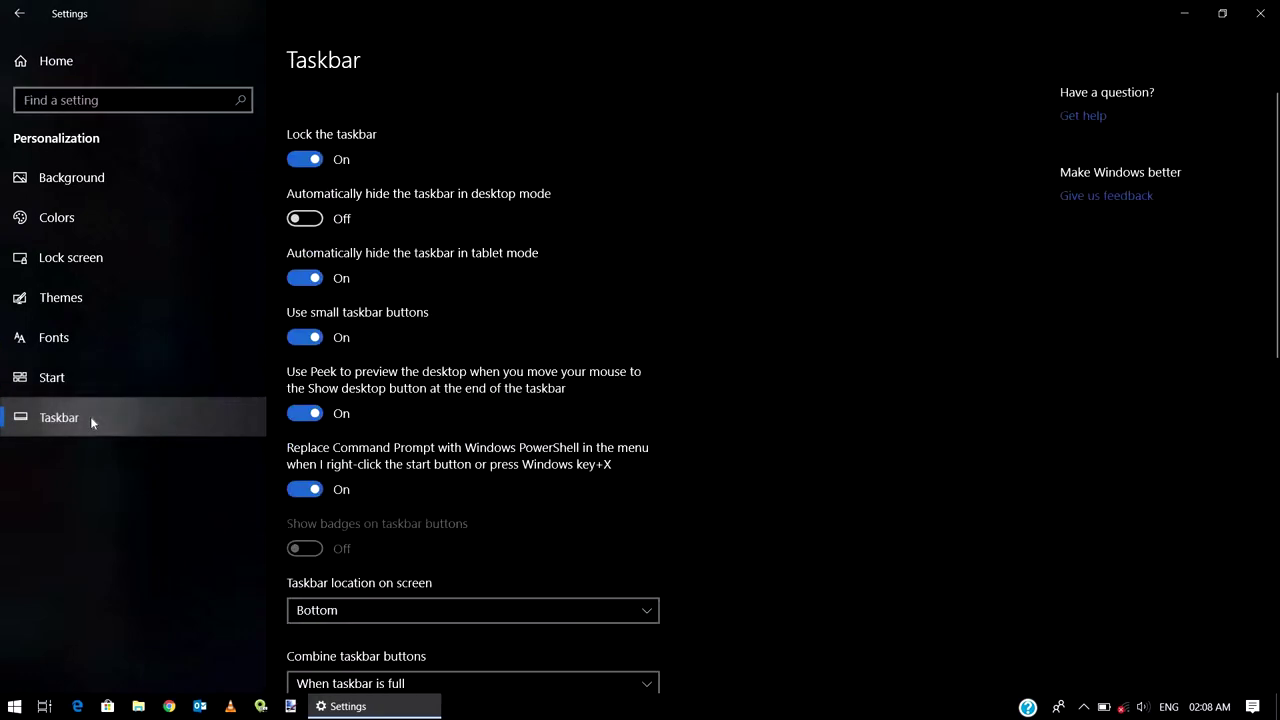
pyautogui.click(305, 219)
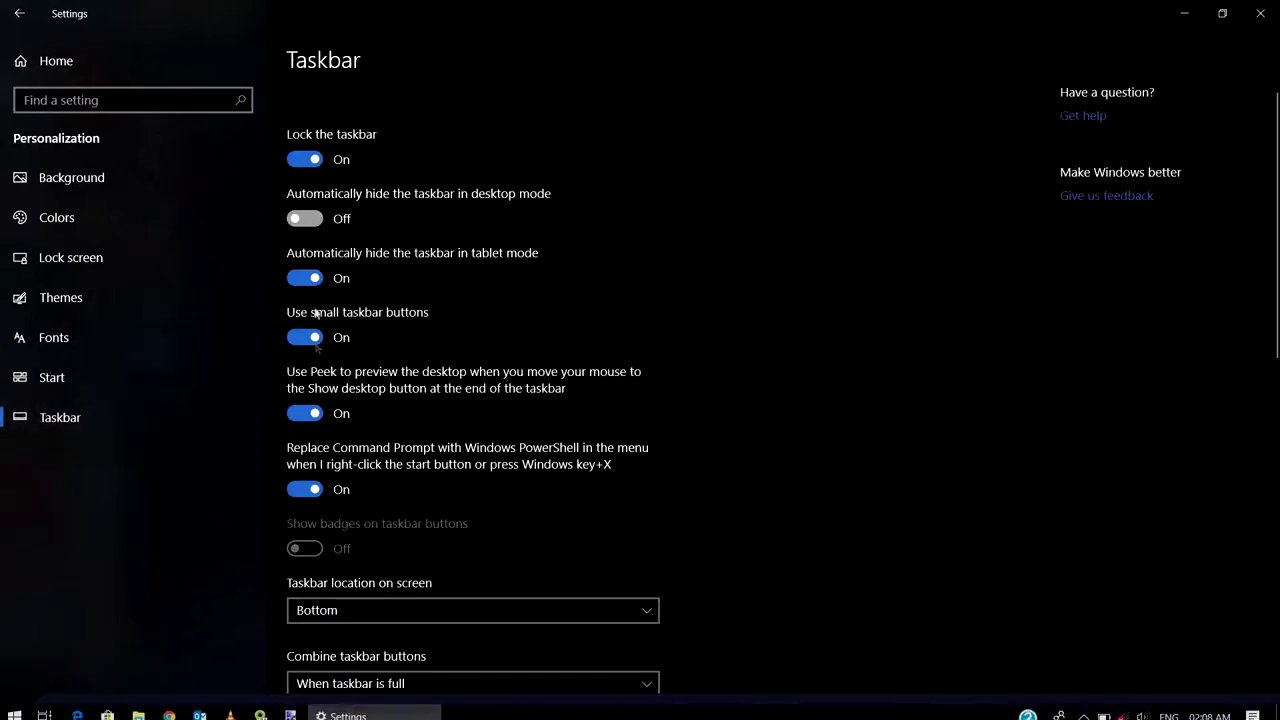
pyautogui.scroll(-5, 300, 400)
pyautogui.scroll(-4, 293, 493)
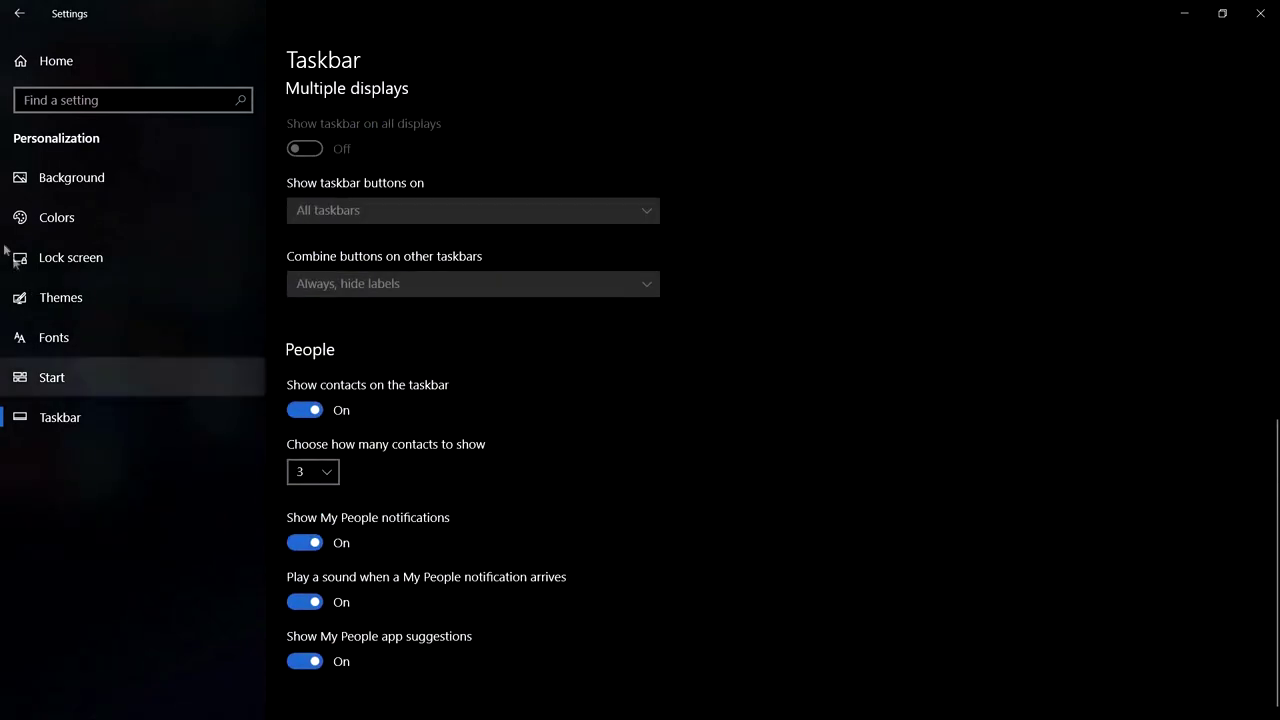
pyautogui.click(30, 75)
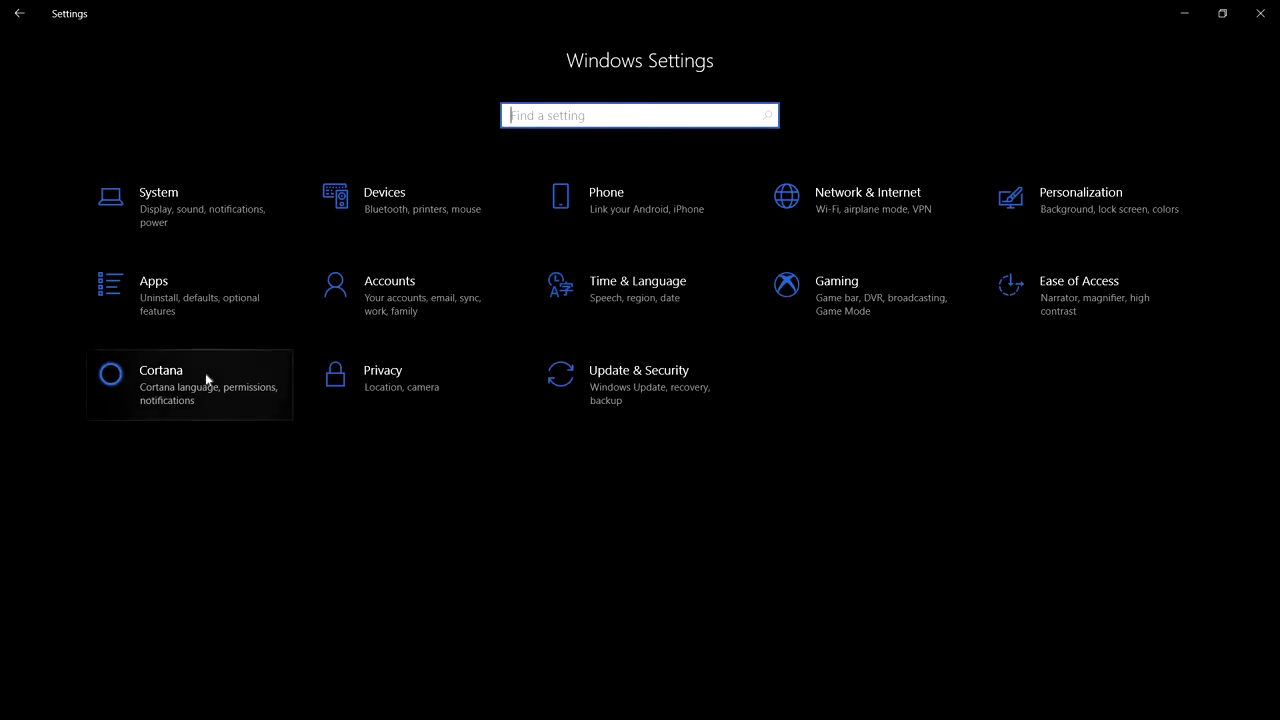
# Search Windows for "hdr" and open the HDR Video options
pyautogui.press('super')
pyautogui.write('h')
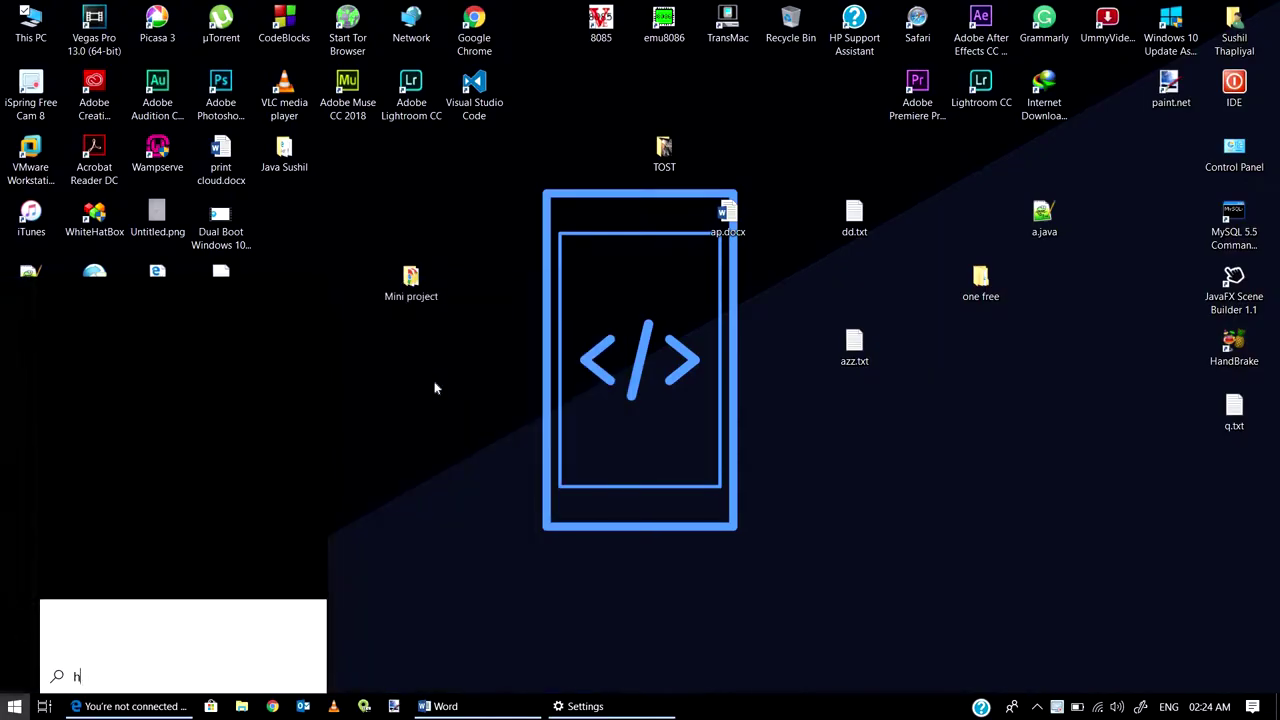
pyautogui.write('dr')
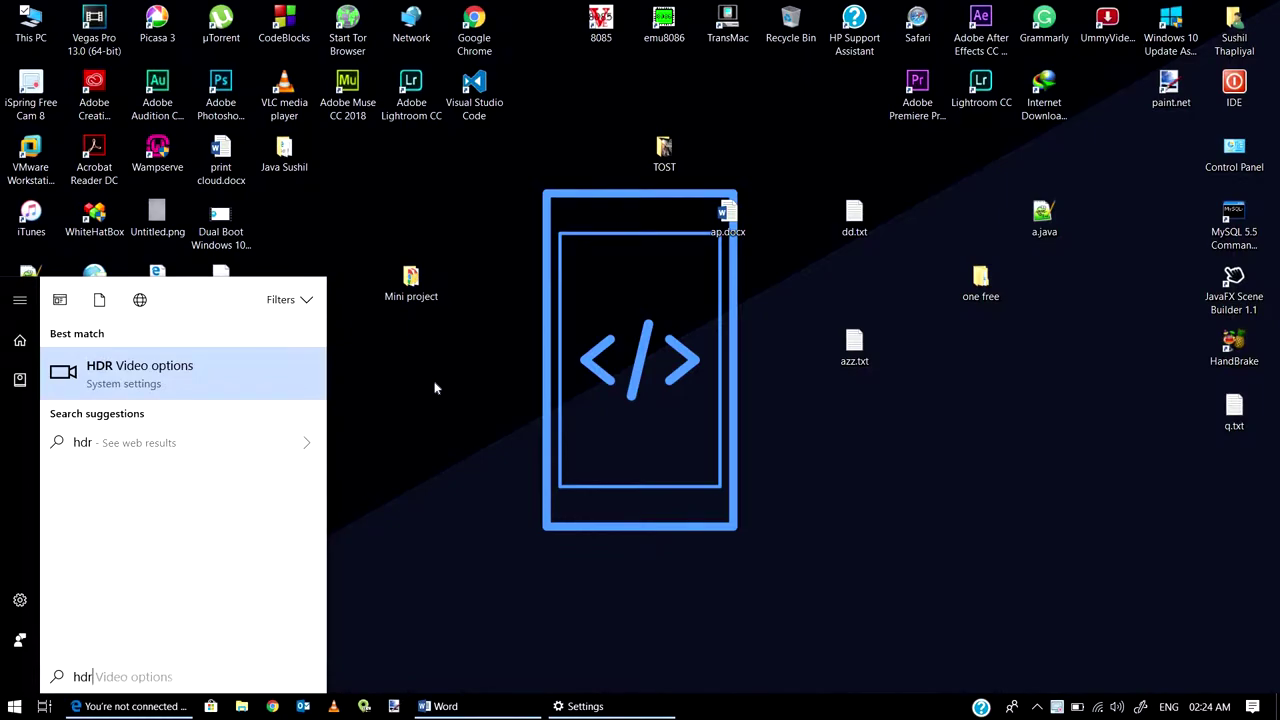
pyautogui.press('Return')
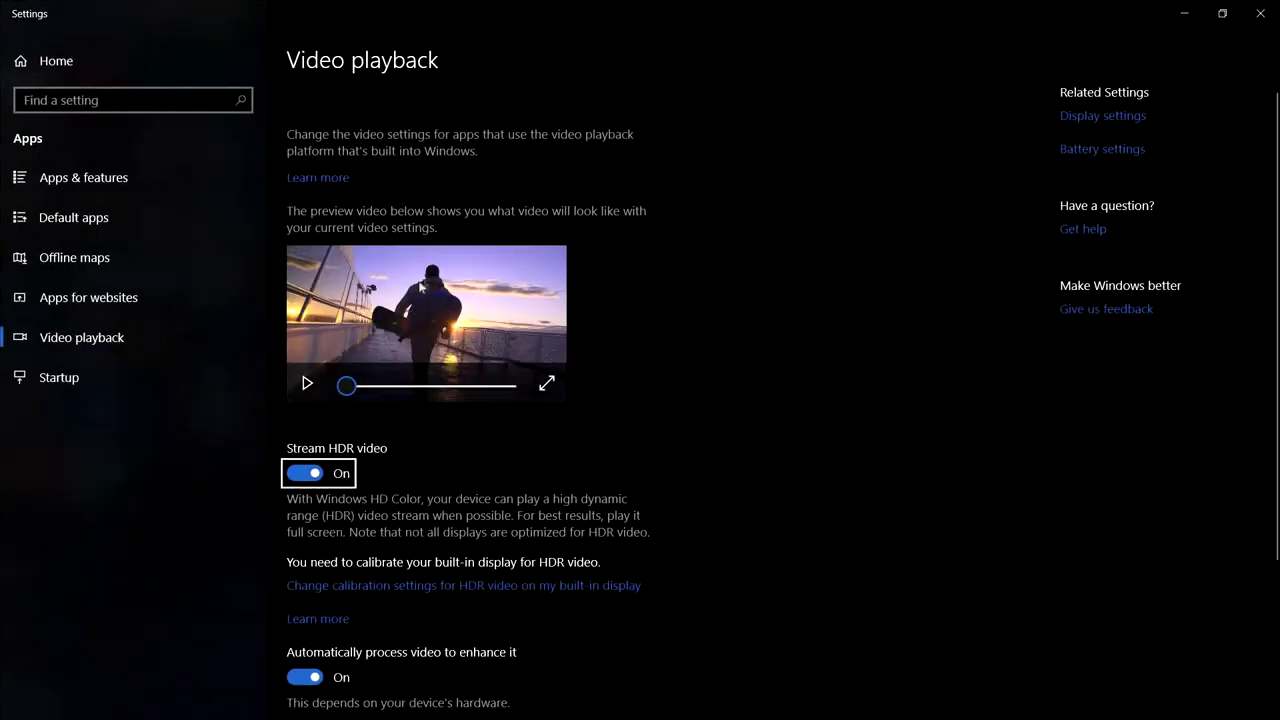
# Switch Stream HDR video off and back on
pyautogui.scroll(-3, 727, 343)
pyautogui.click(315, 247)
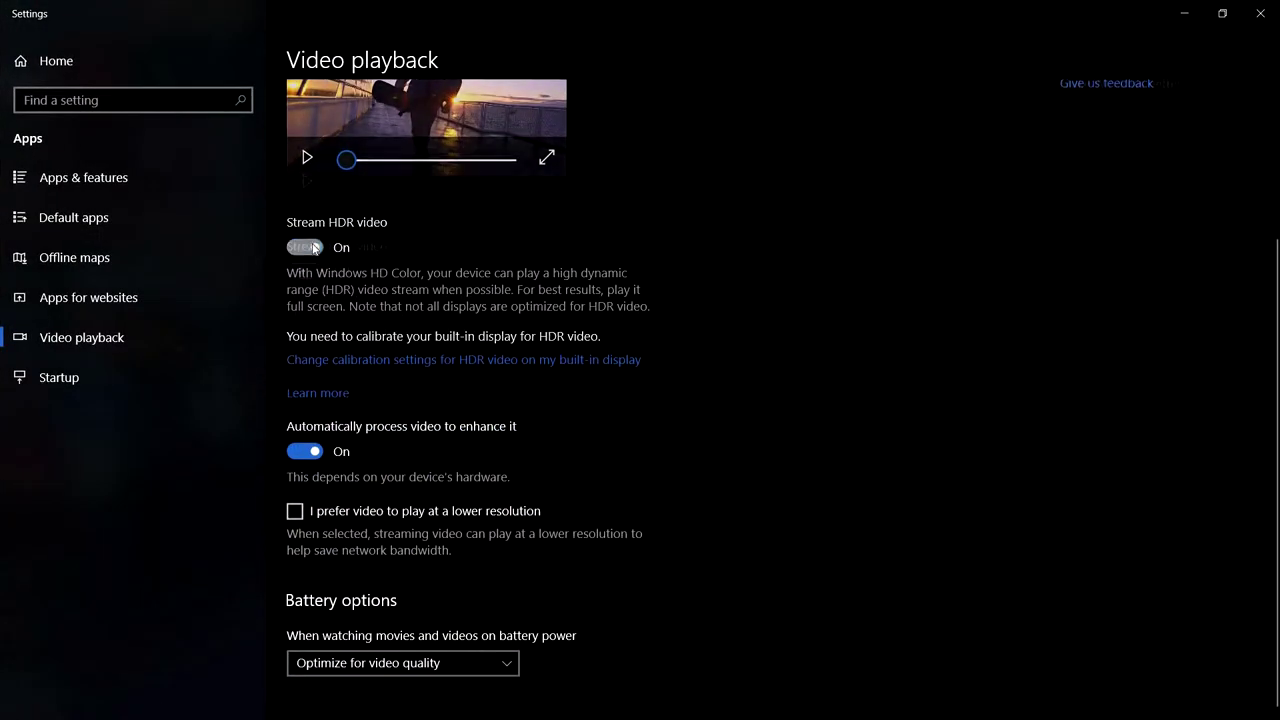
pyautogui.click(313, 268)
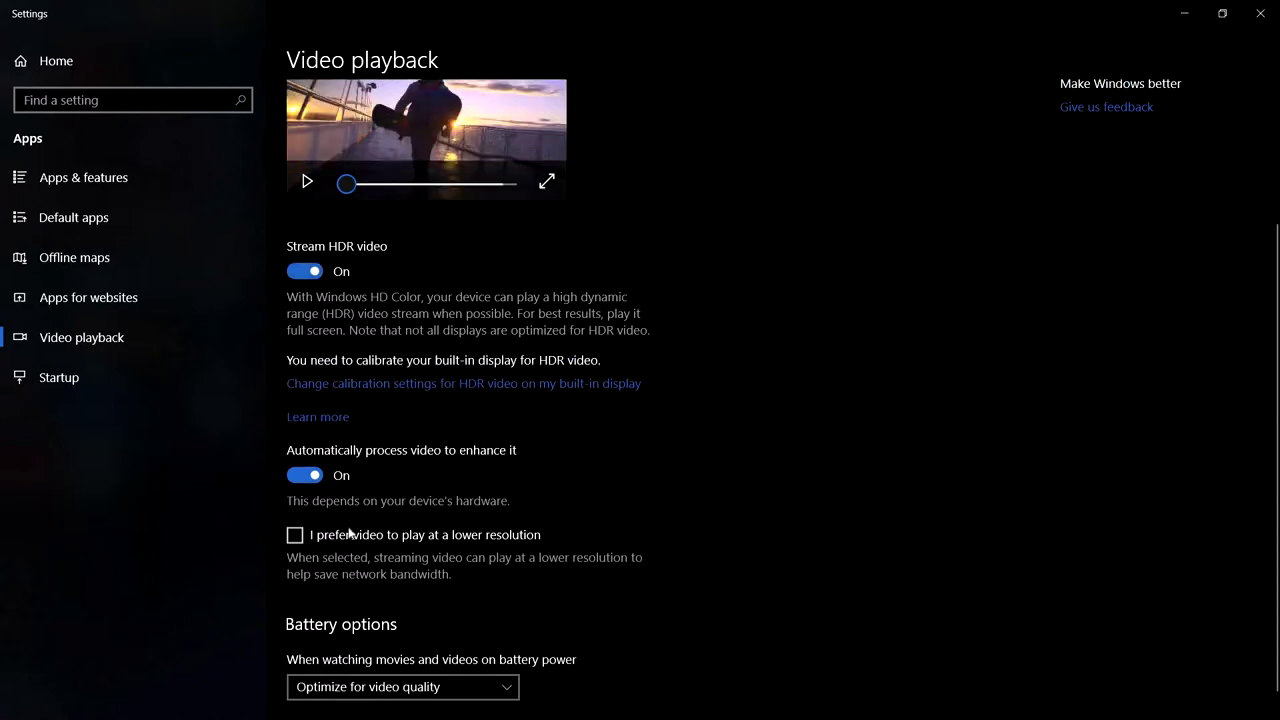
# Review the battery option for watching movies and videos, and close the Video playback settings
pyautogui.click(418, 670)
pyautogui.click(566, 471)
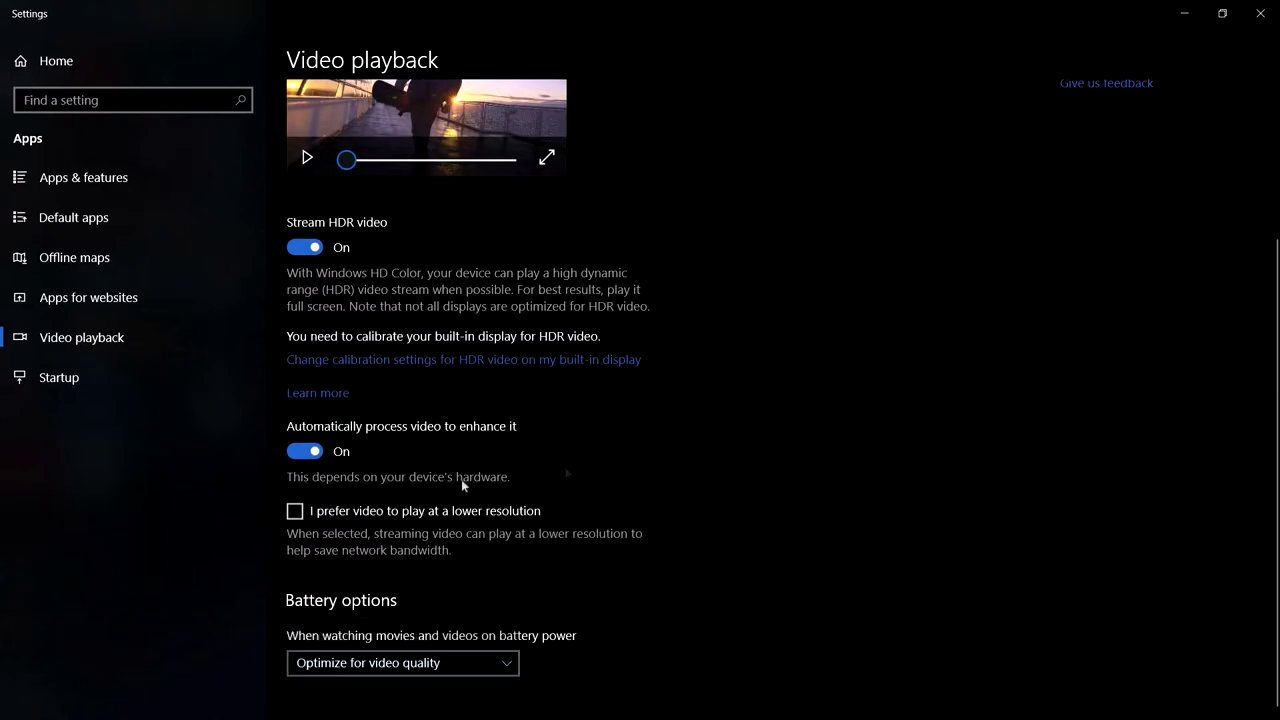
pyautogui.scroll(3, 400, 360)
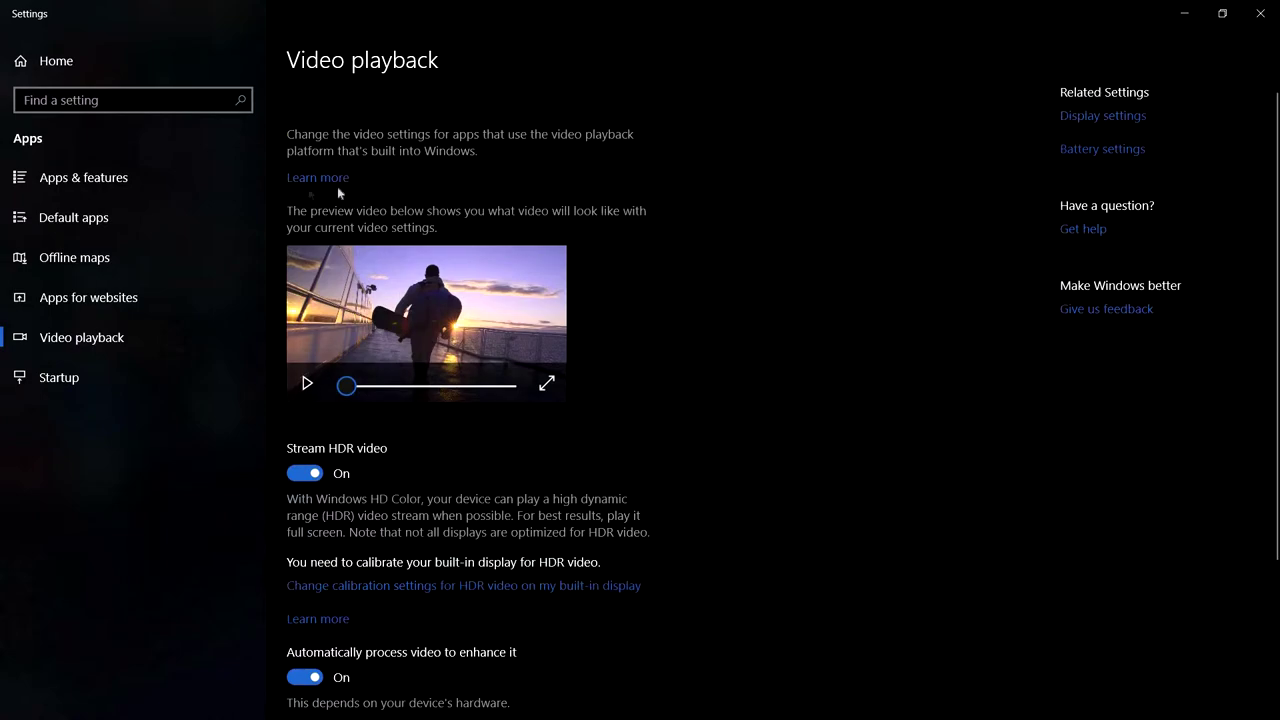
pyautogui.click(1275, 8)
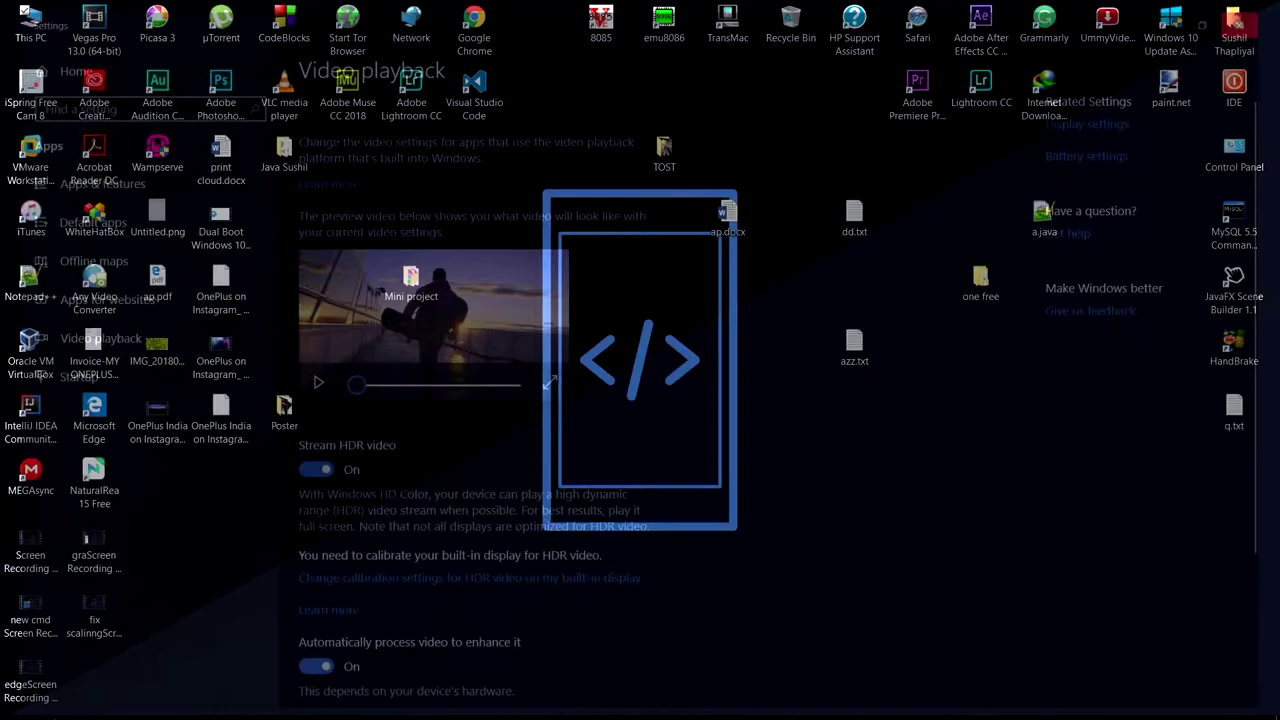
# Search the Microsoft Store for "fonts" and open the Arial Nova page
pyautogui.click(210, 706)
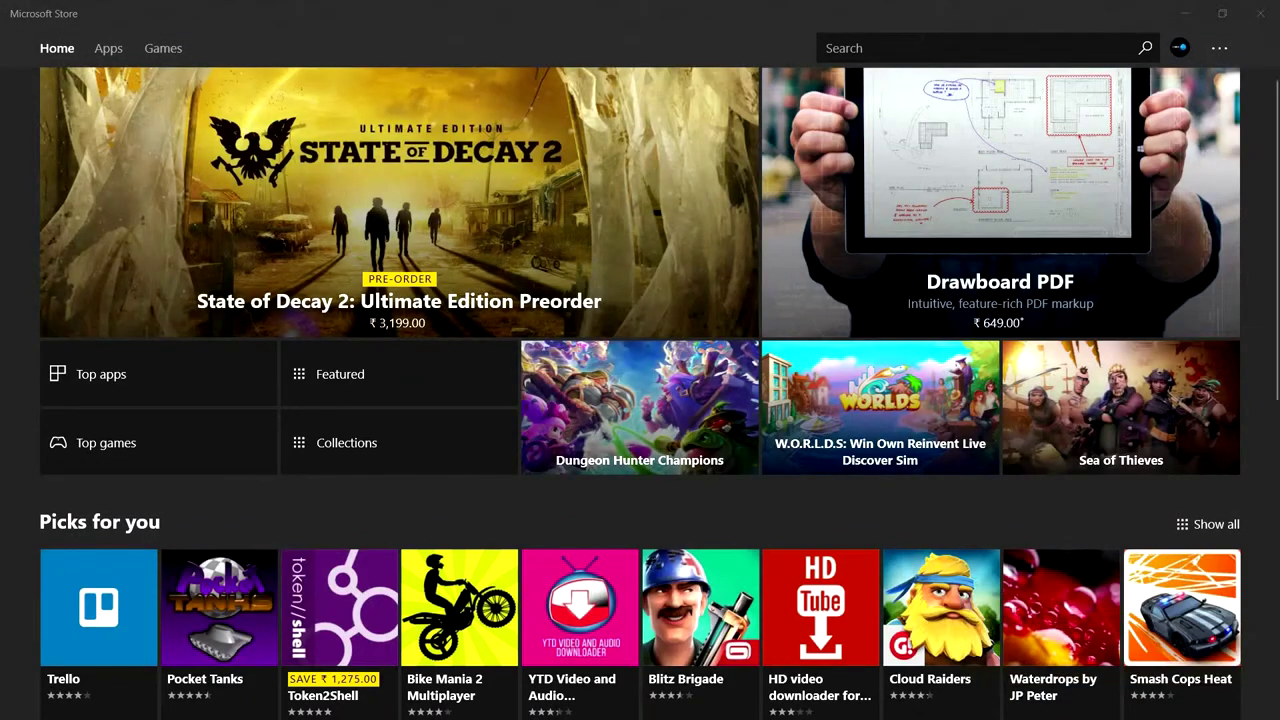
pyautogui.click(915, 49)
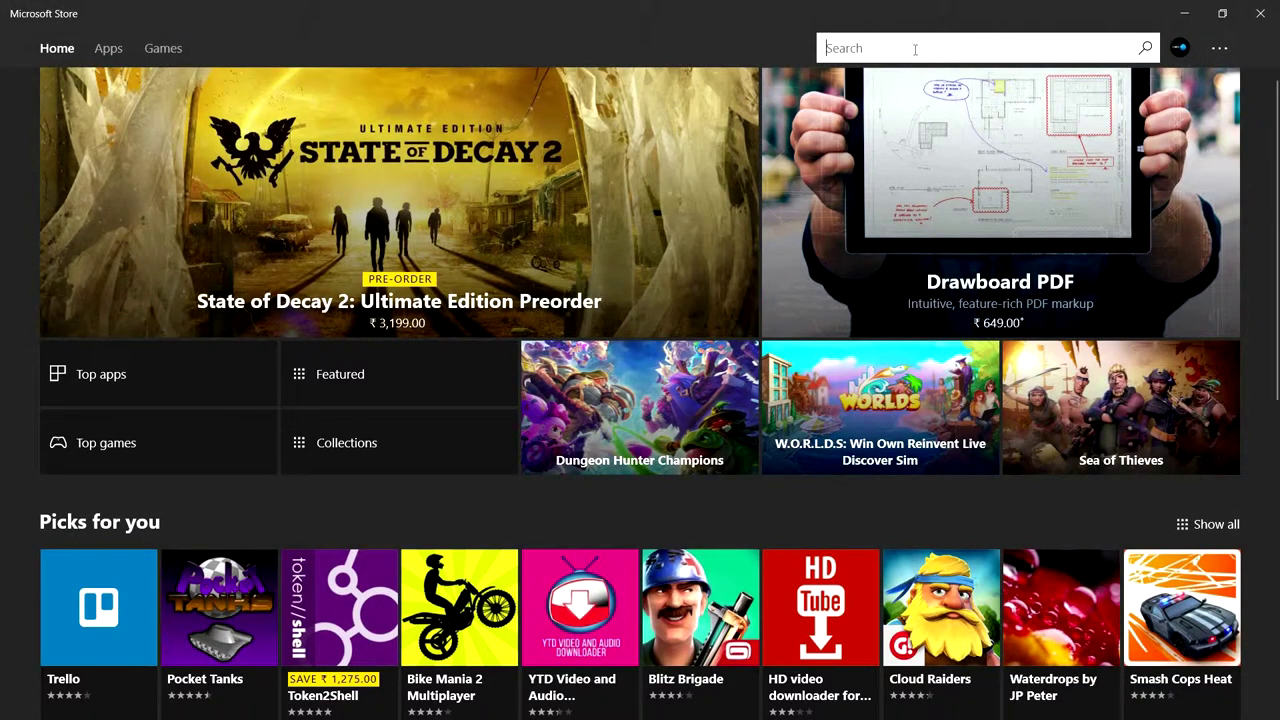
pyautogui.write('font')
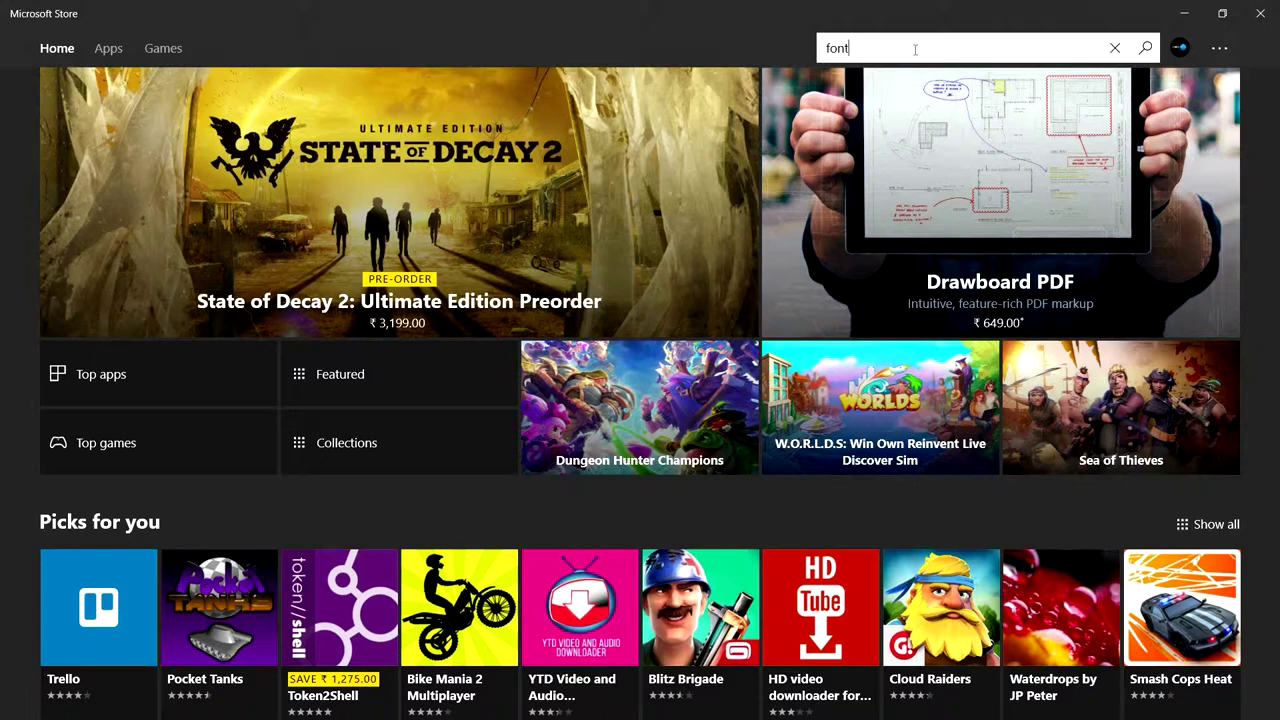
pyautogui.write('s')
pyautogui.press('Return')
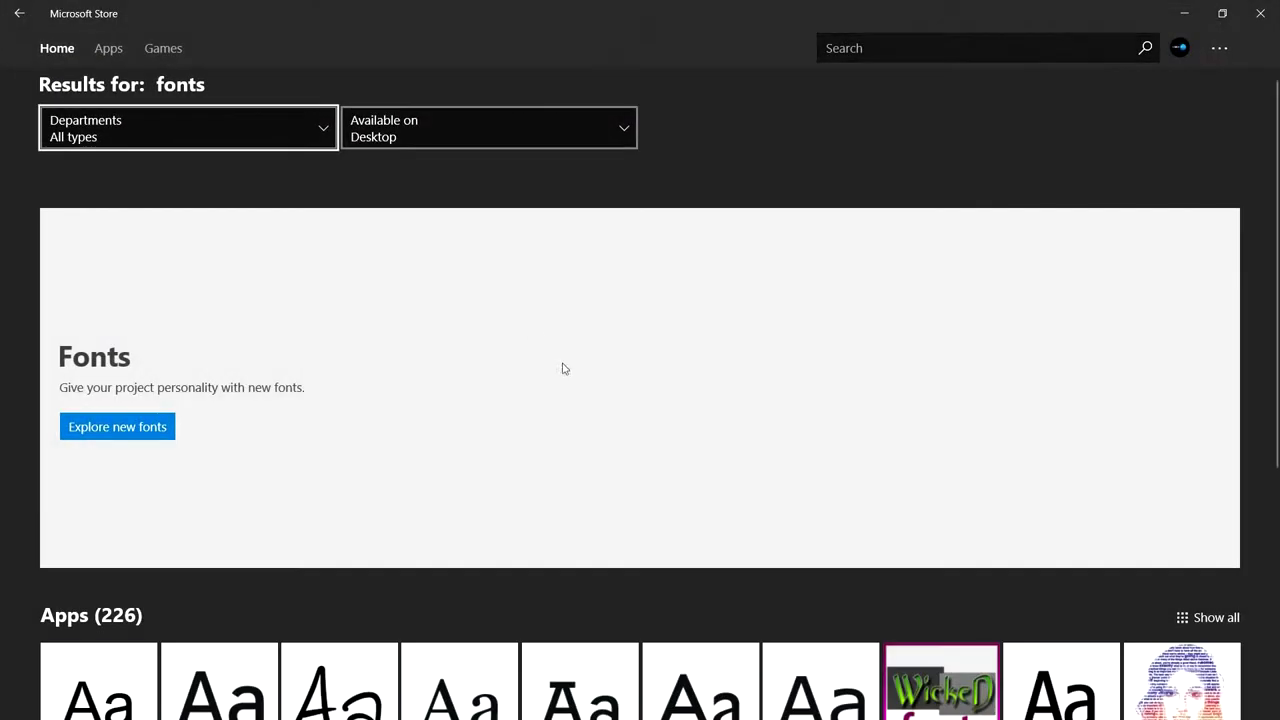
pyautogui.scroll(-4, 563, 369)
pyautogui.click(110, 390)
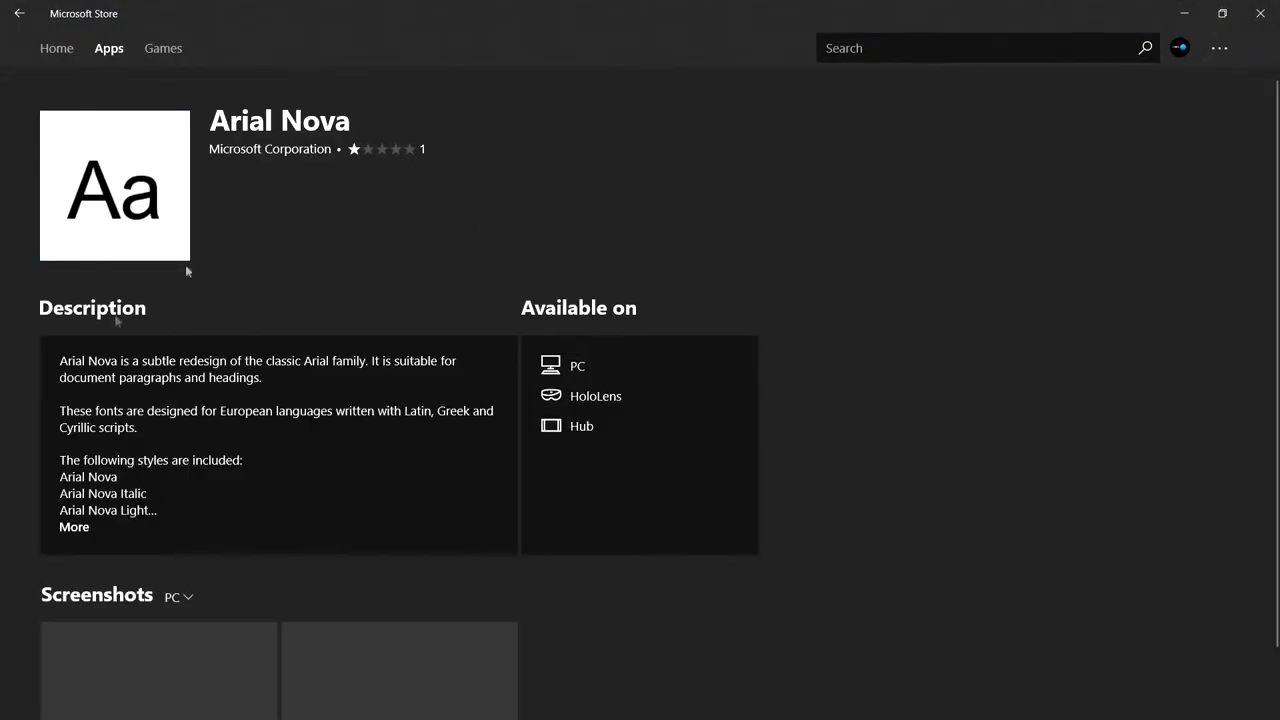
# Review the Arial Nova page down to its system requirements, and close the Microsoft Store and the Creative Cloud window
pyautogui.scroll(-5, 434, 289)
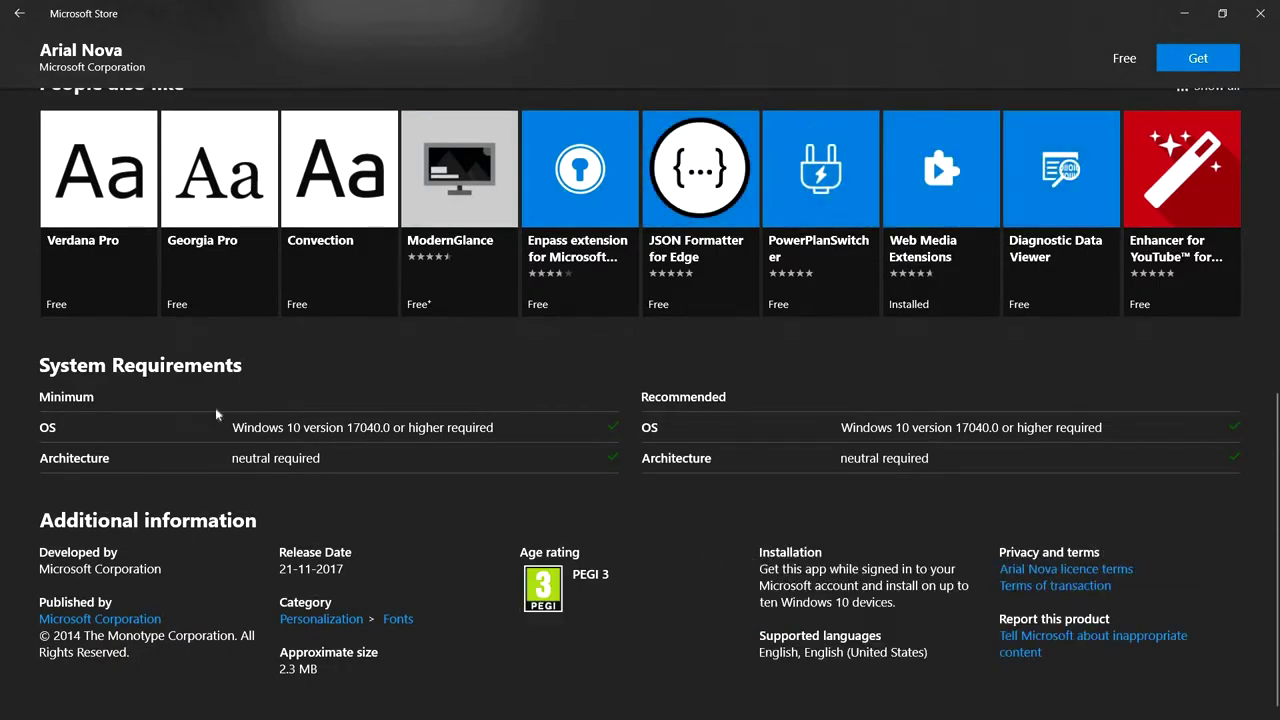
pyautogui.scroll(6, 214, 414)
pyautogui.click(19, 13)
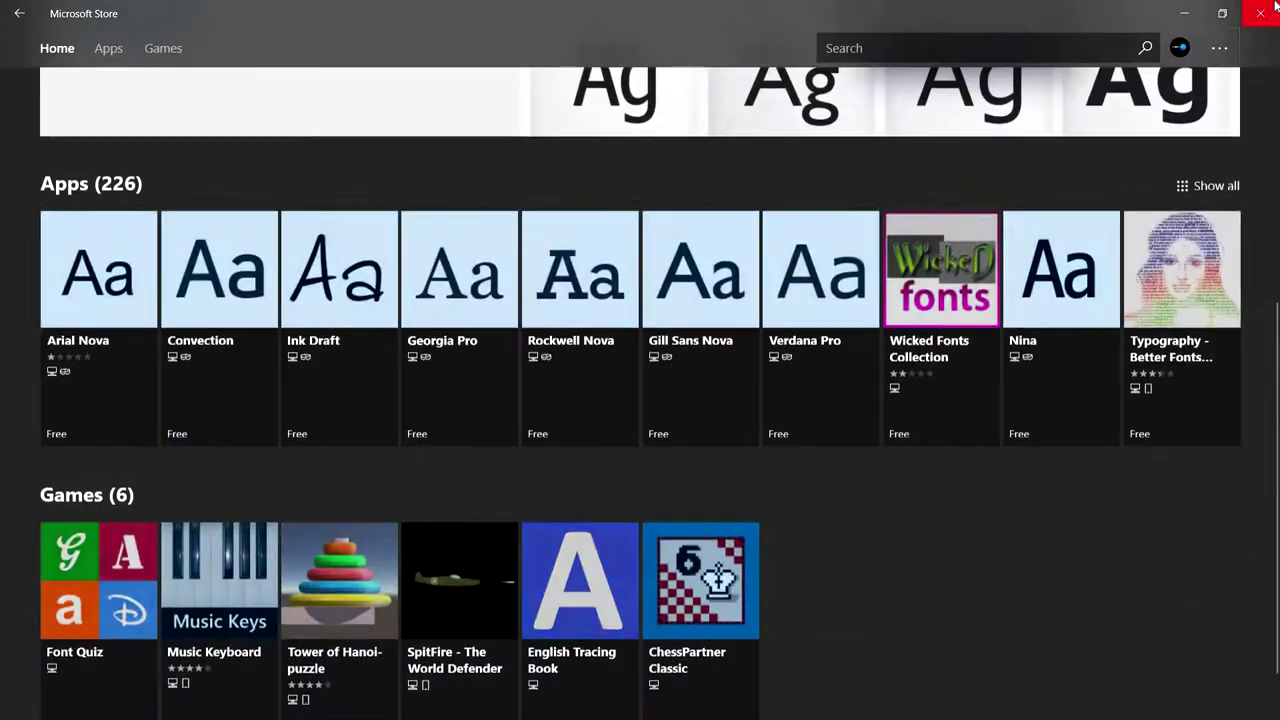
pyautogui.click(1274, 8)
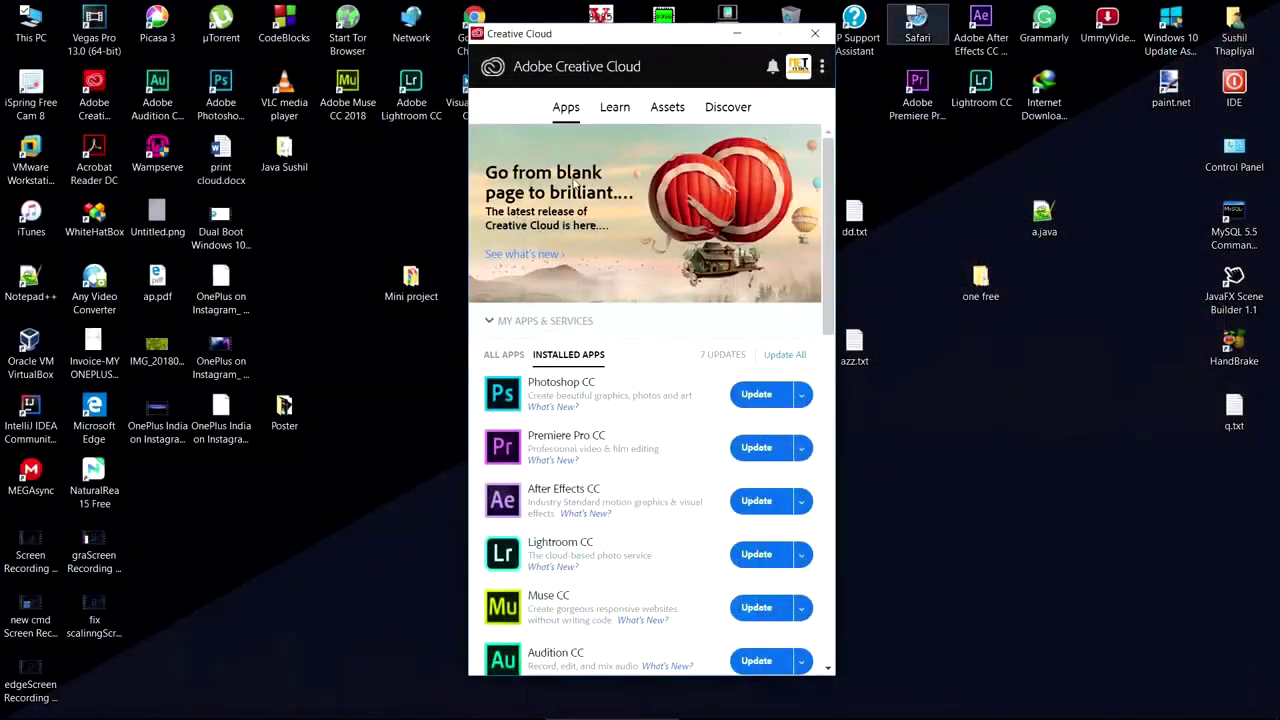
pyautogui.click(817, 33)
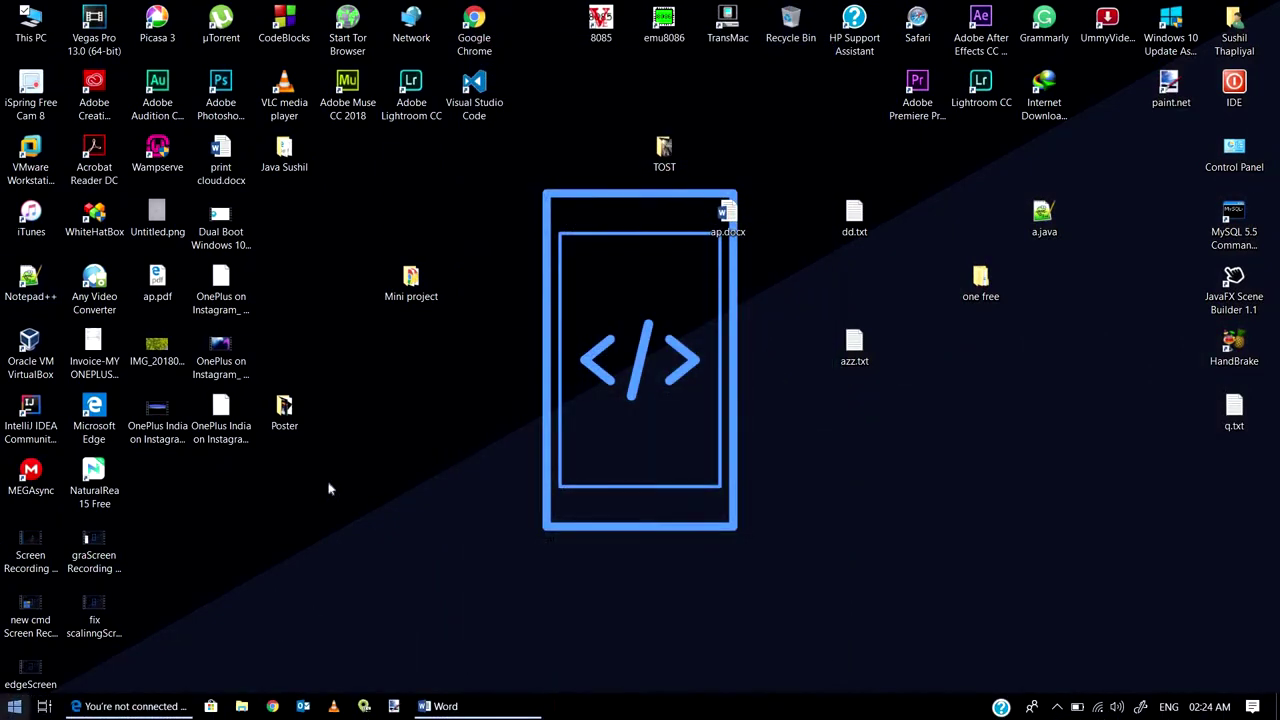
# Open Windows Settings, search for "audio" and open the Audio settings page
pyautogui.click(12, 712)
pyautogui.click(20, 630)
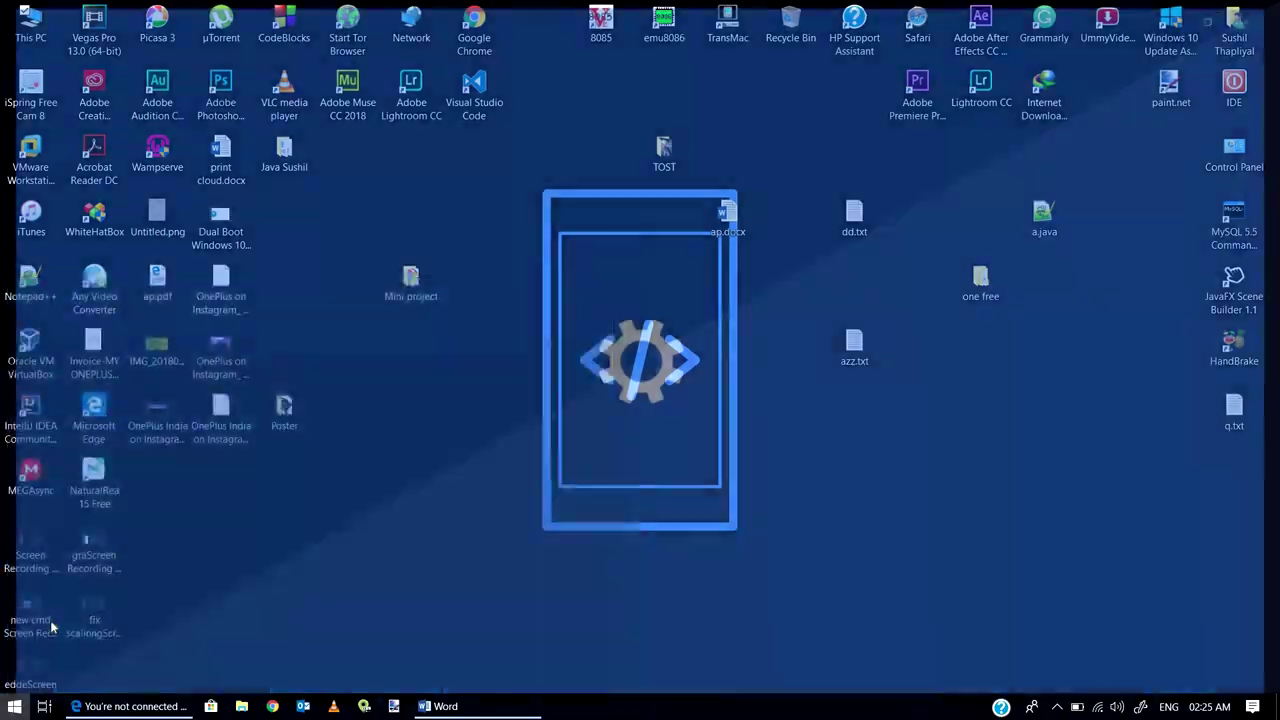
pyautogui.write('audio')
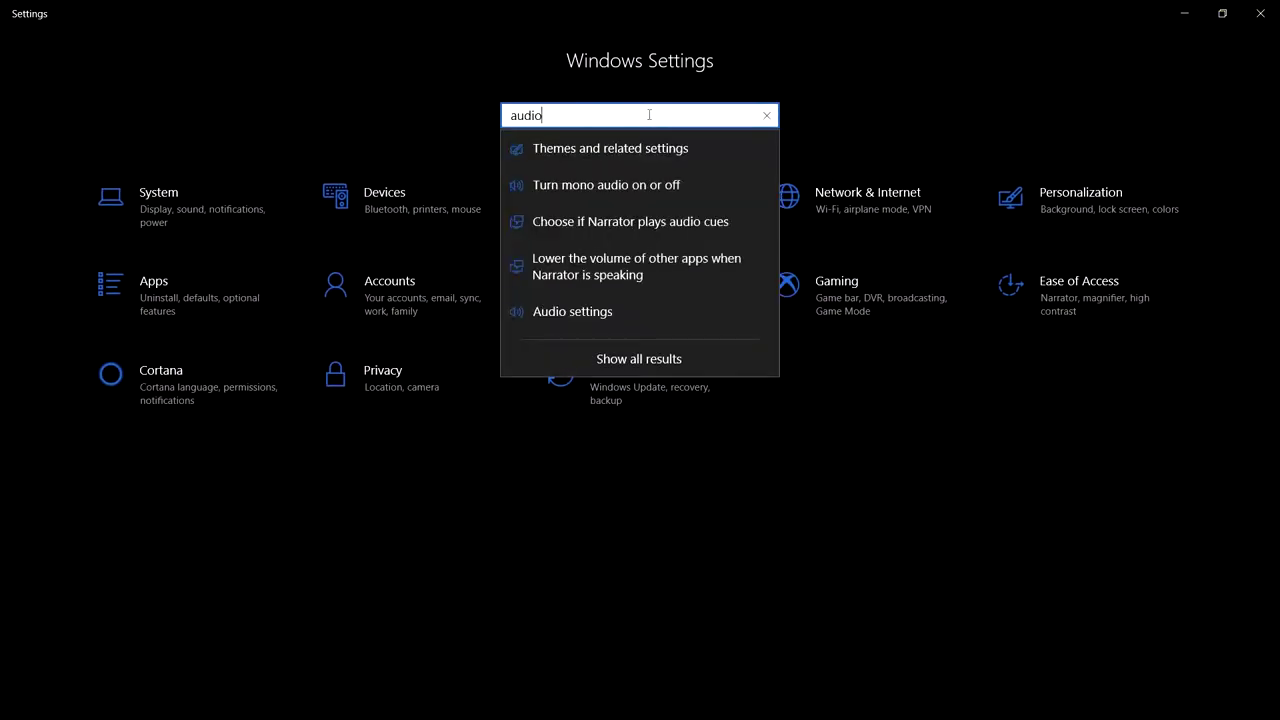
pyautogui.press('Return')
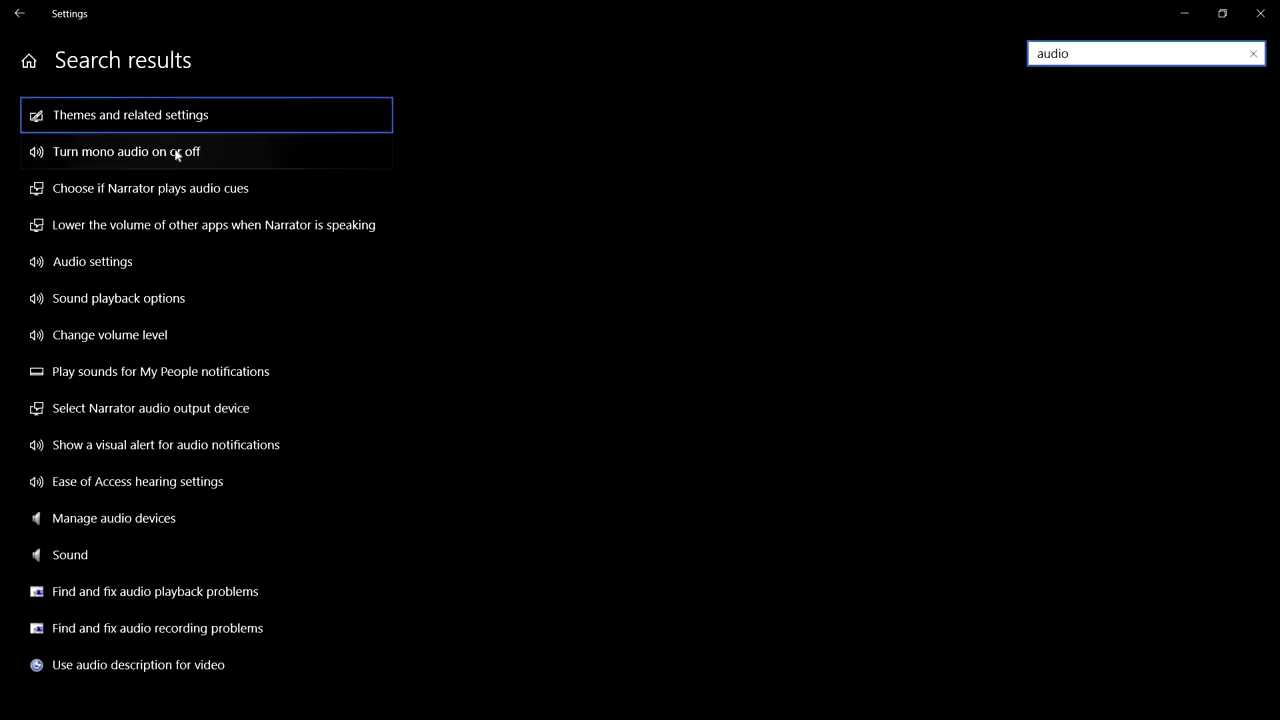
pyautogui.click(121, 261)
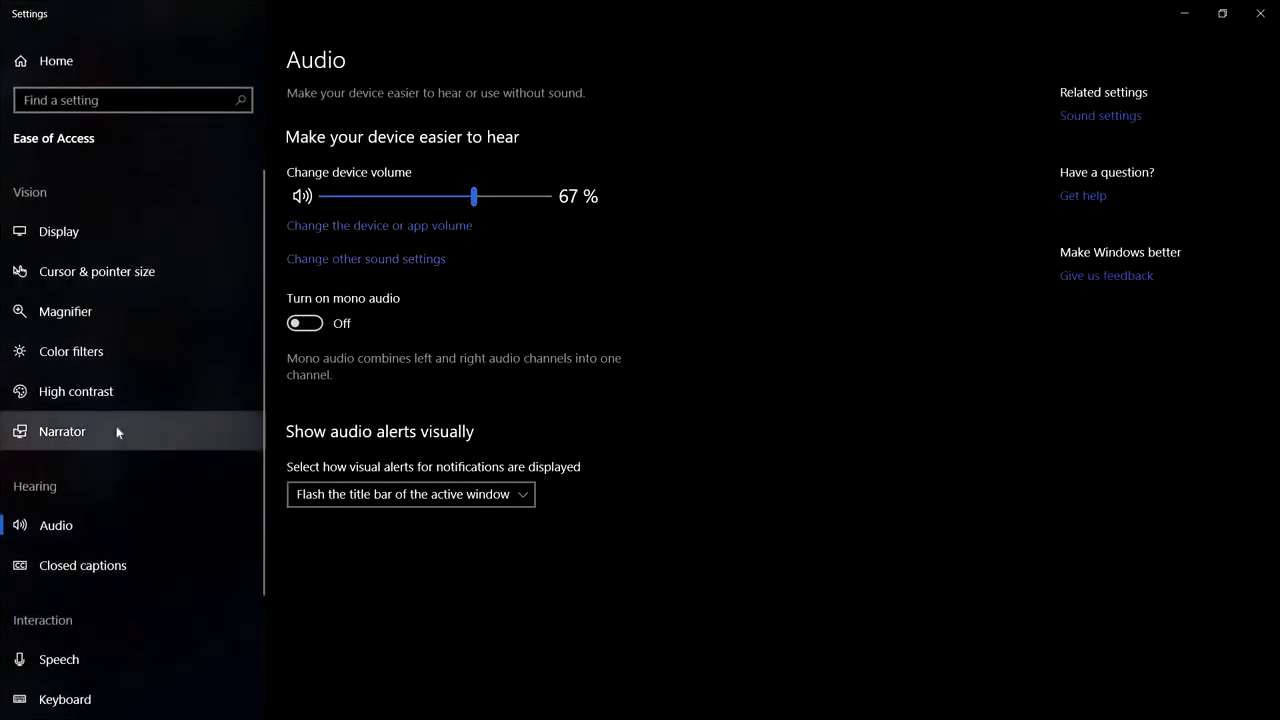
# Look at the Closed captions page and at the visual alert choices for notifications on the Audio page, without changing anything
pyautogui.click(133, 570)
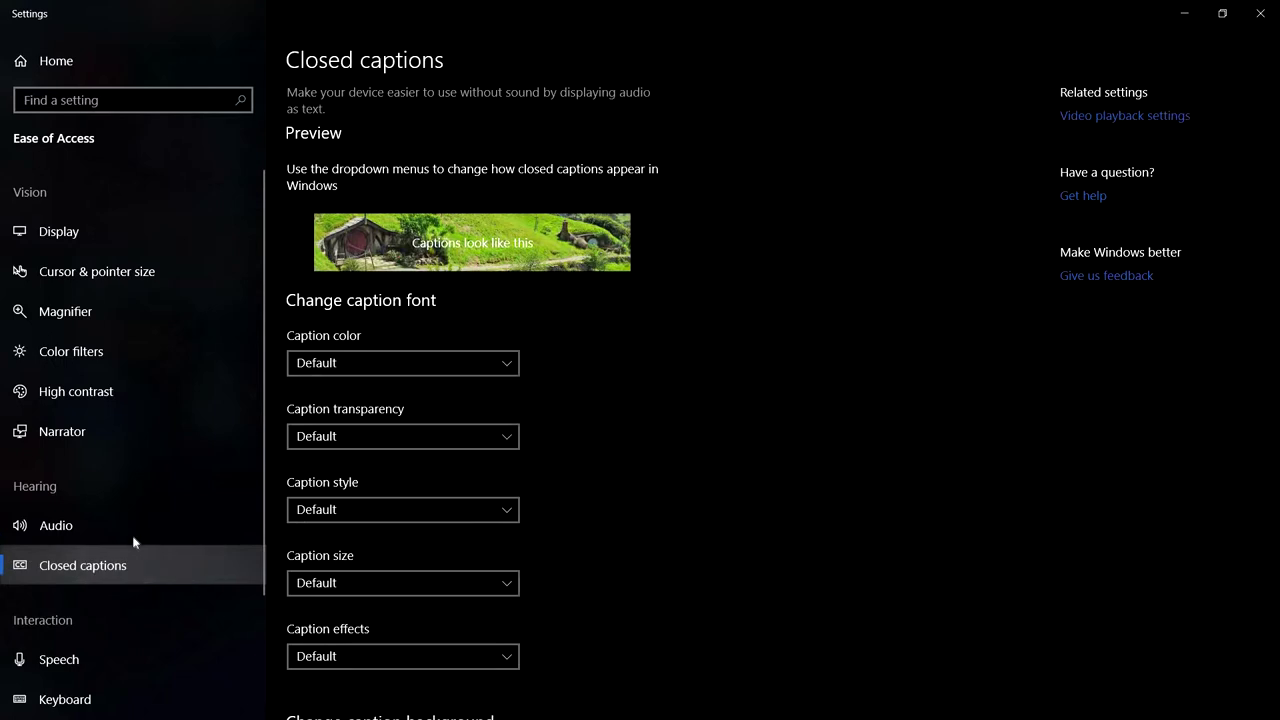
pyautogui.click(132, 523)
pyautogui.click(446, 485)
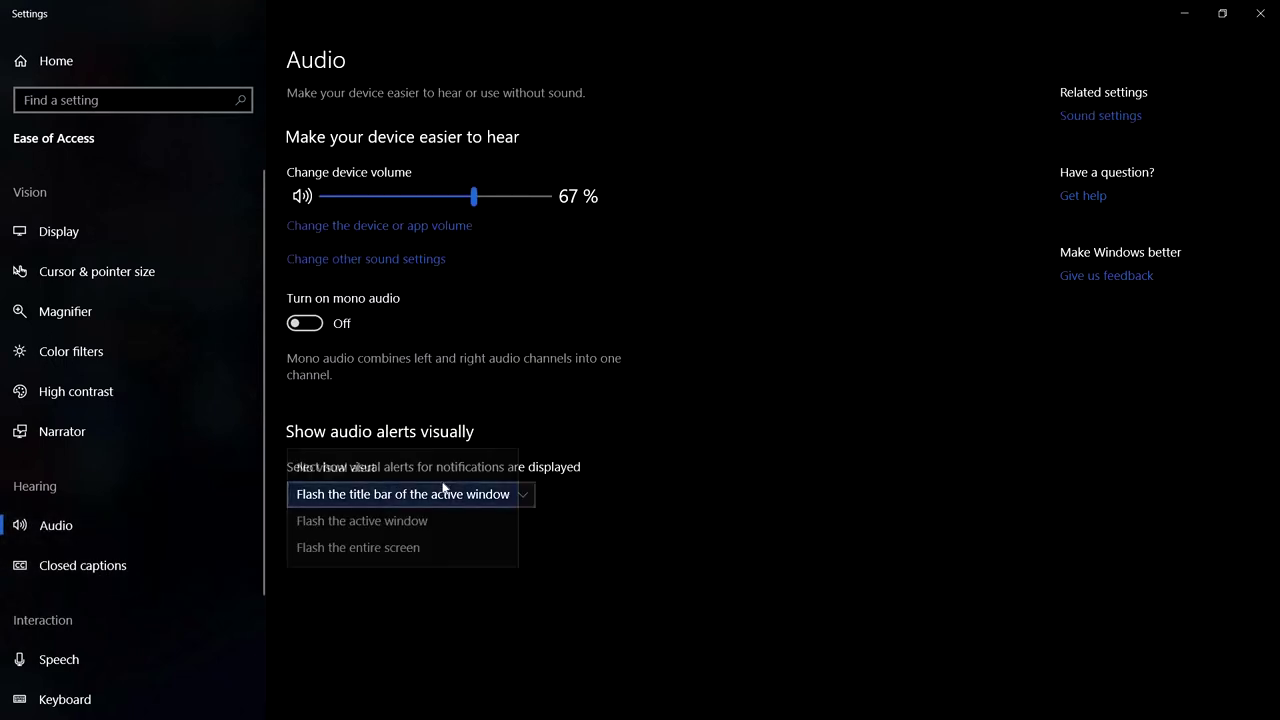
pyautogui.click(434, 368)
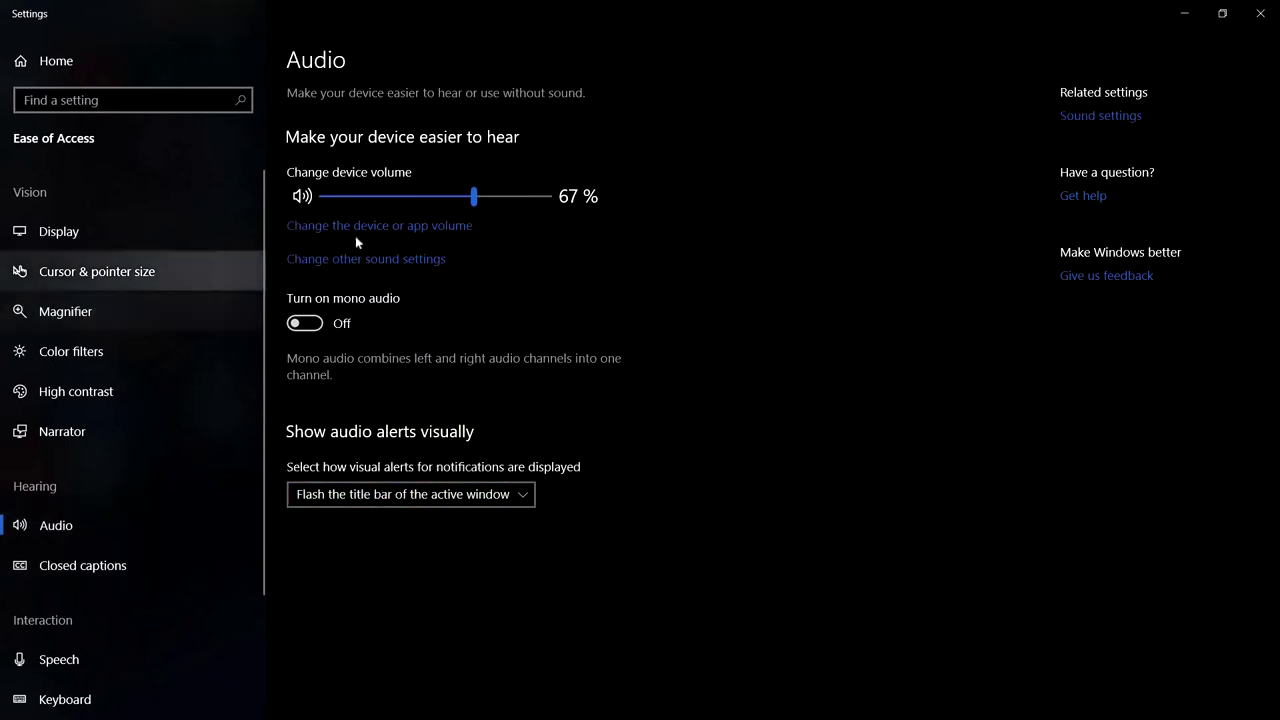
# Open the related Sound settings and examine the output, volume, input device and microphone test options
pyautogui.click(1103, 118)
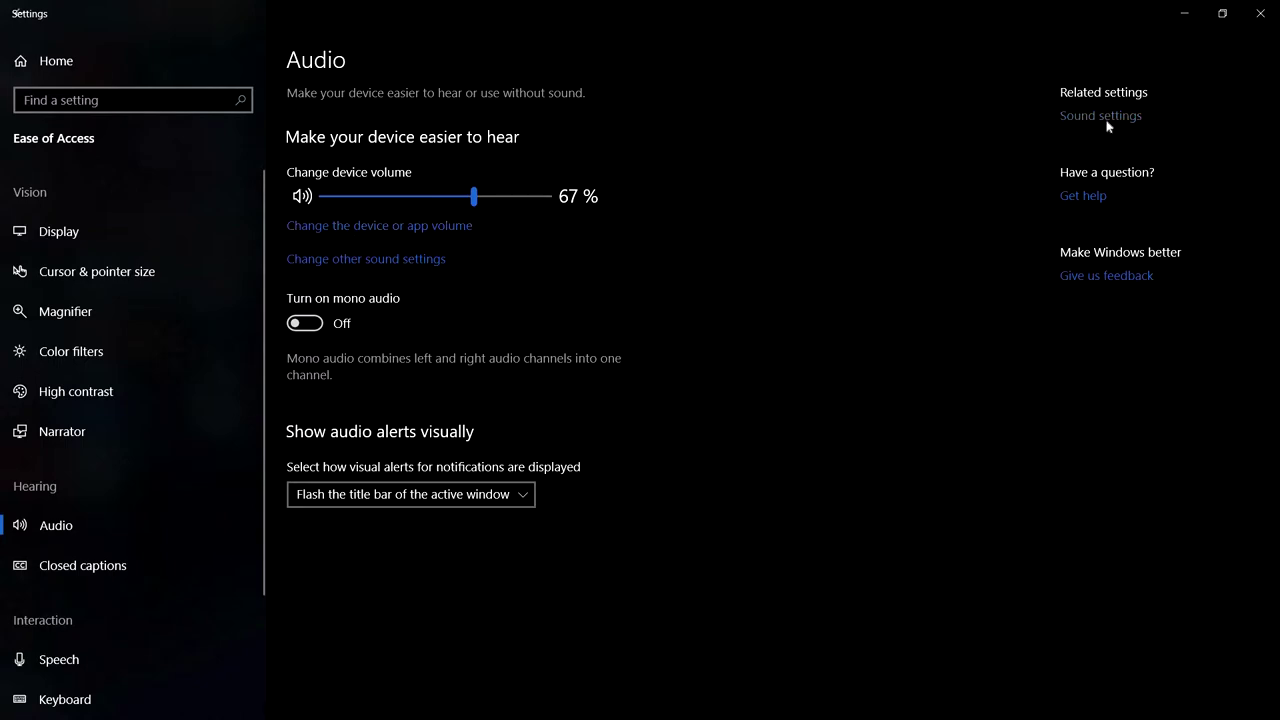
pyautogui.scroll(-1, 350, 429)
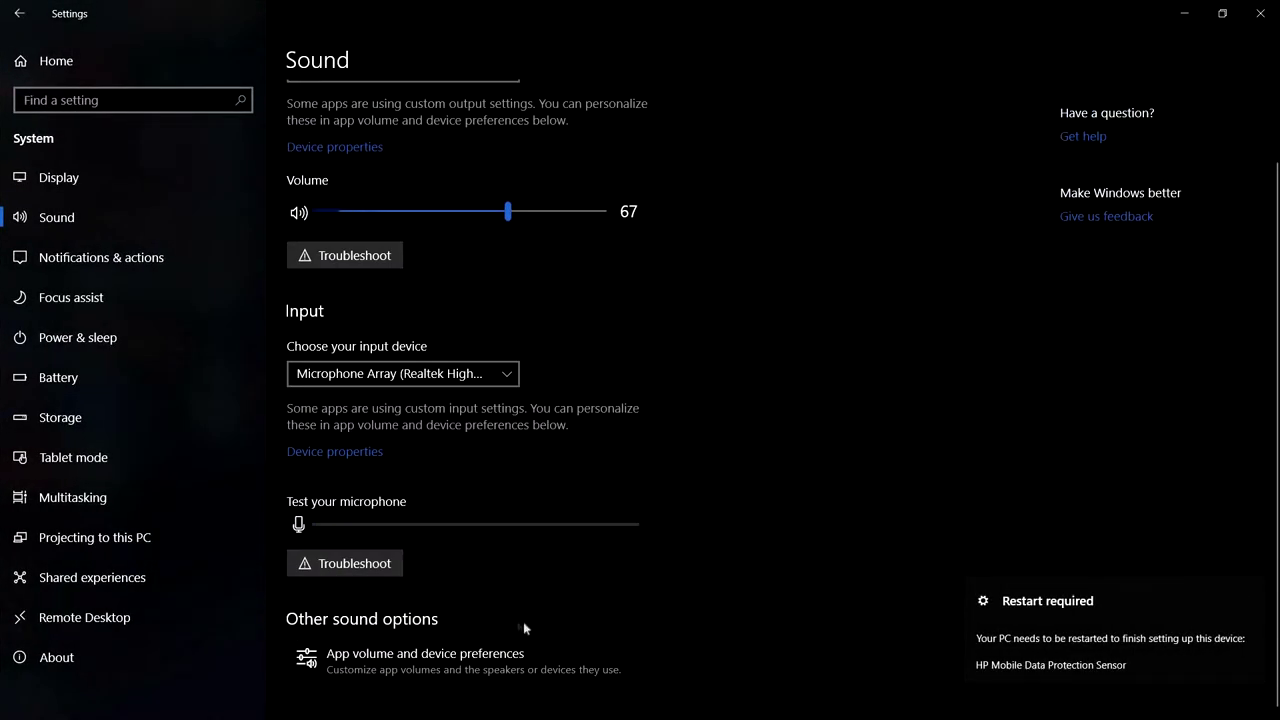
pyautogui.scroll(1, 557, 579)
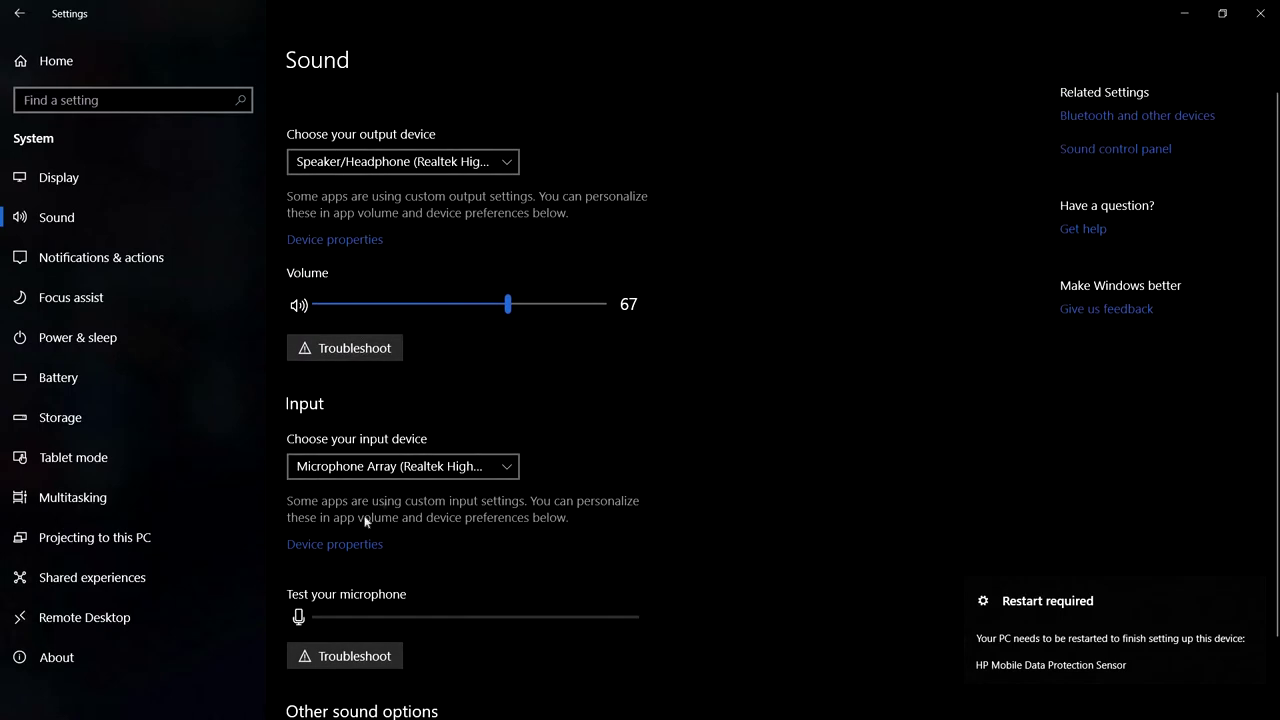
pyautogui.click(410, 466)
pyautogui.click(409, 466)
pyautogui.scroll(-1, 517, 594)
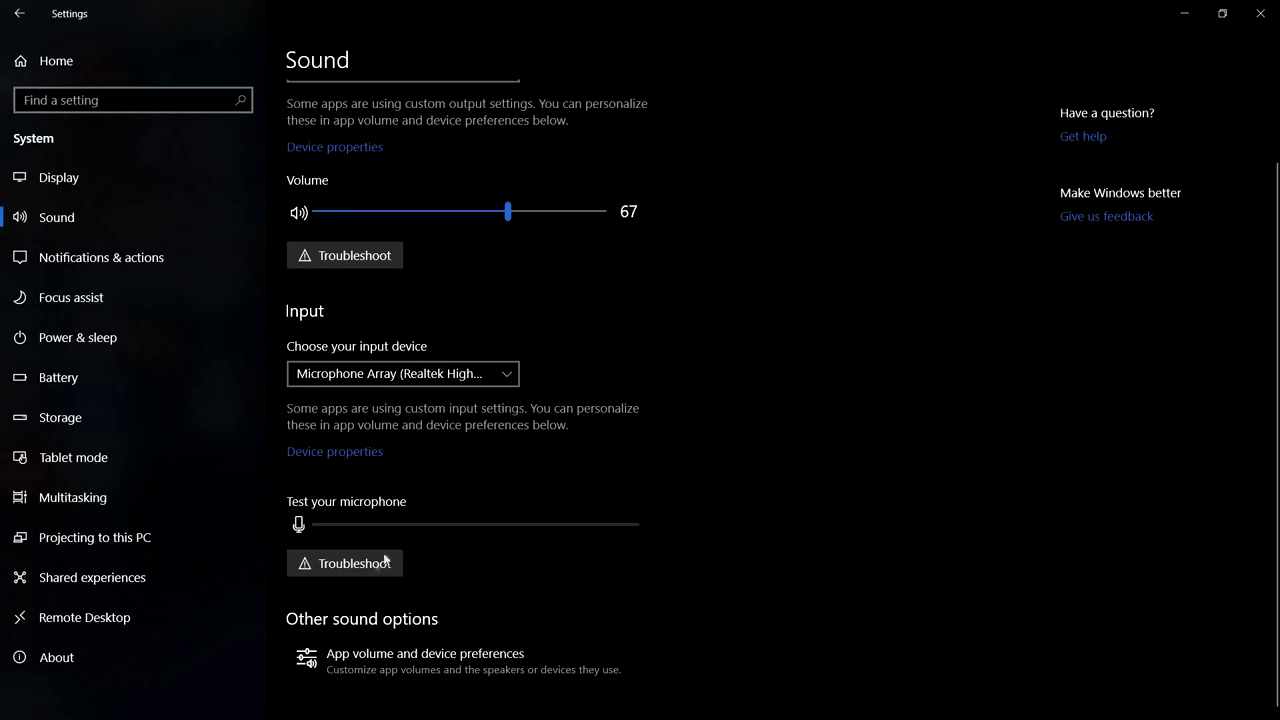
pyautogui.scroll(1, 457, 518)
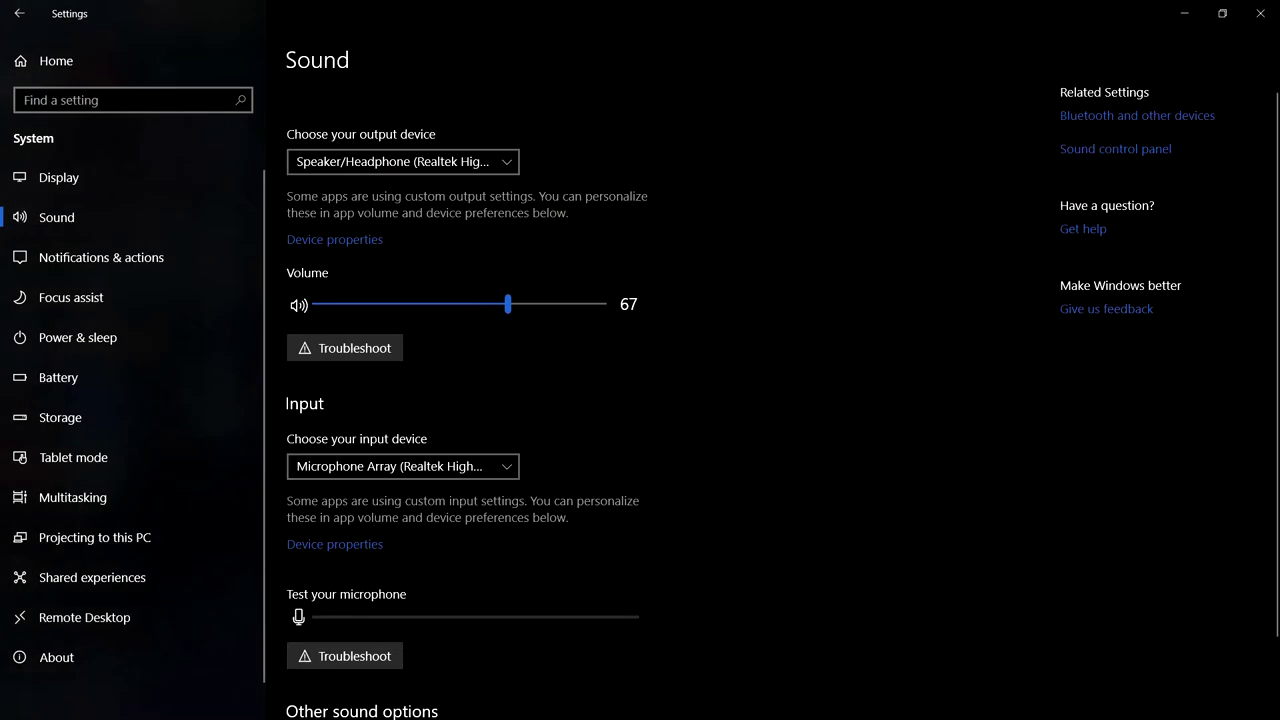
# Open App volume and device preferences, look at the master output and input device choices, and minimize Settings
pyautogui.scroll(-1, 361, 628)
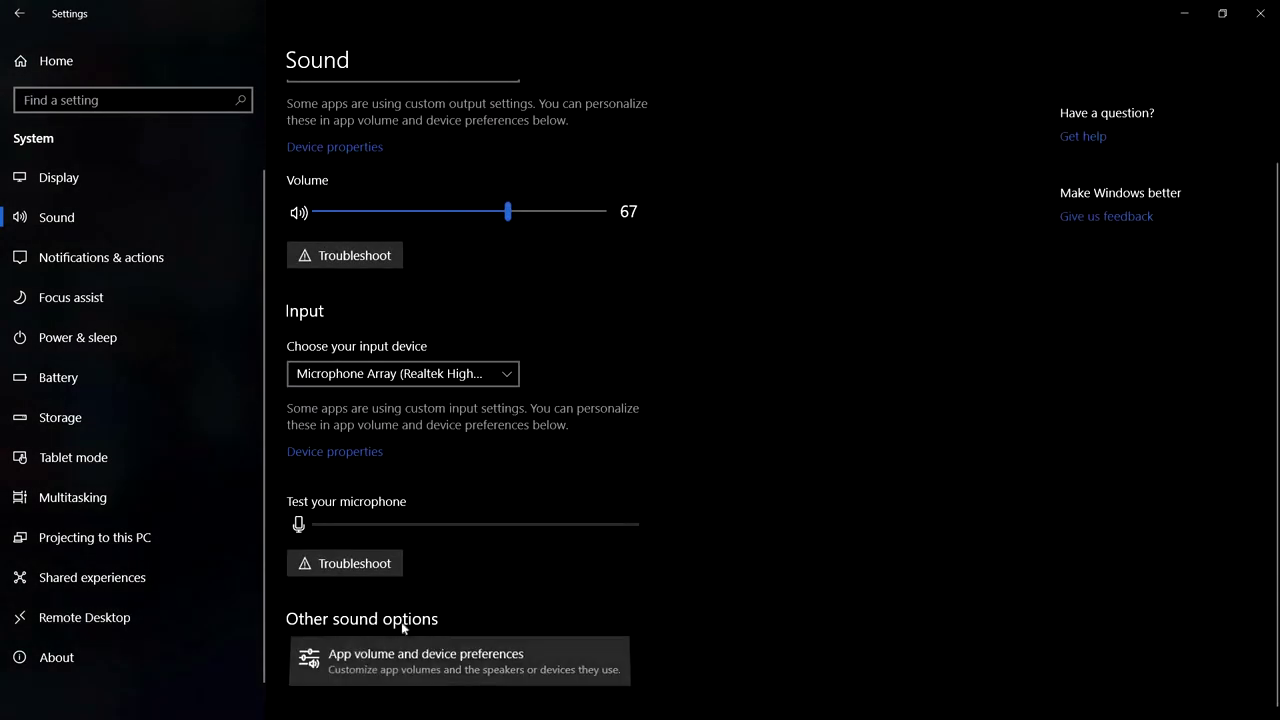
pyautogui.click(323, 652)
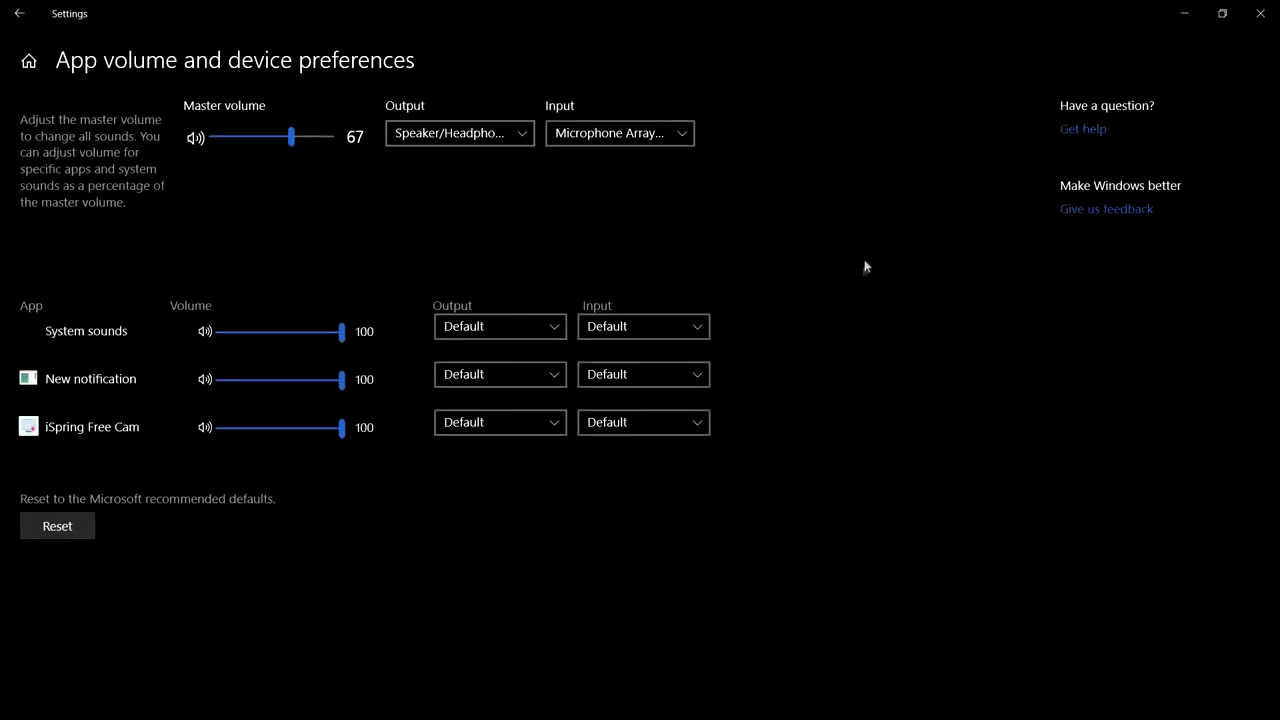
pyautogui.click(514, 131)
pyautogui.click(633, 153)
pyautogui.click(1176, 10)
# Inspect the taskbar's network and volume flyouts, and open the Sounds dialog from the speaker options and cancel it
pyautogui.moveTo(1060, 708)
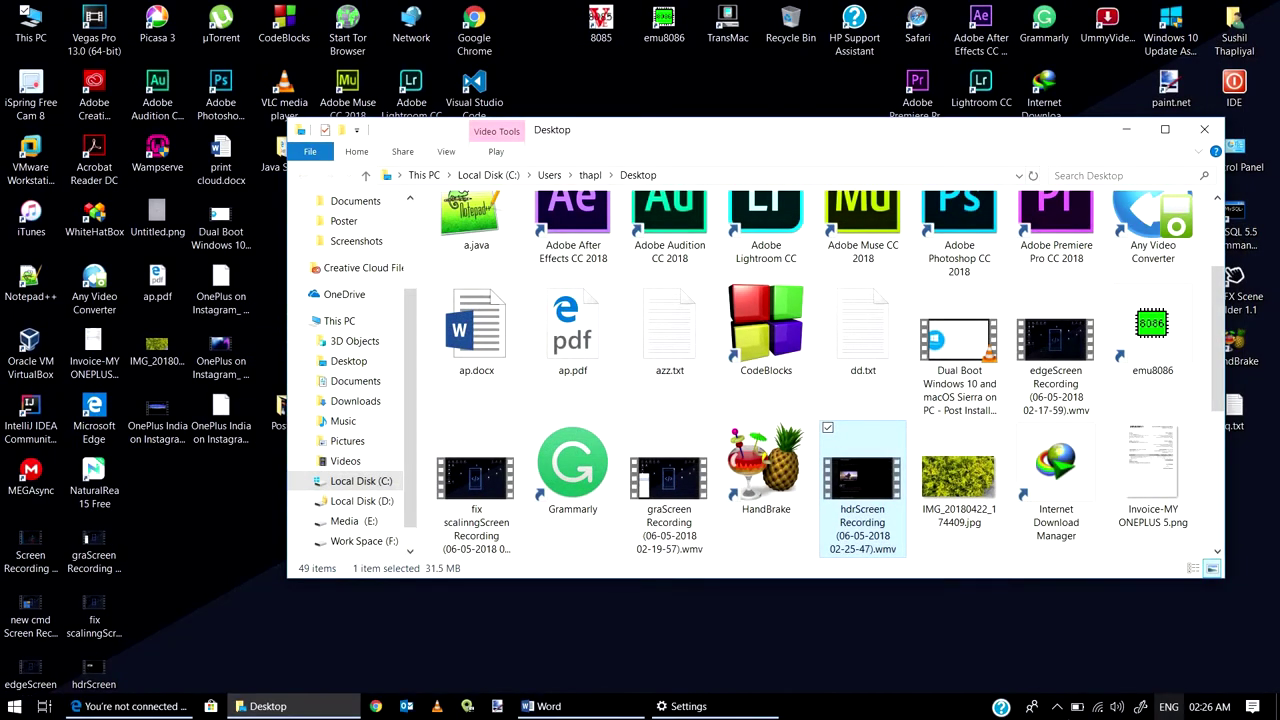
pyautogui.click(1057, 707)
pyautogui.click(1098, 707)
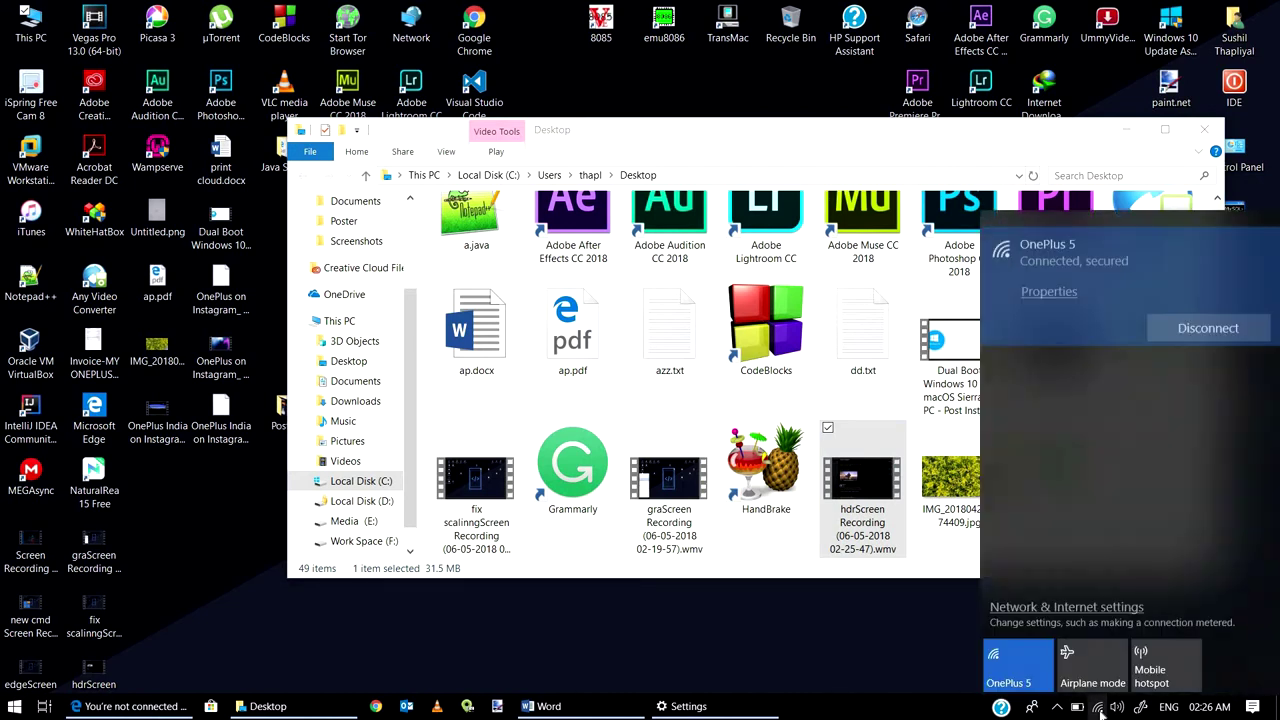
pyautogui.click(1117, 707)
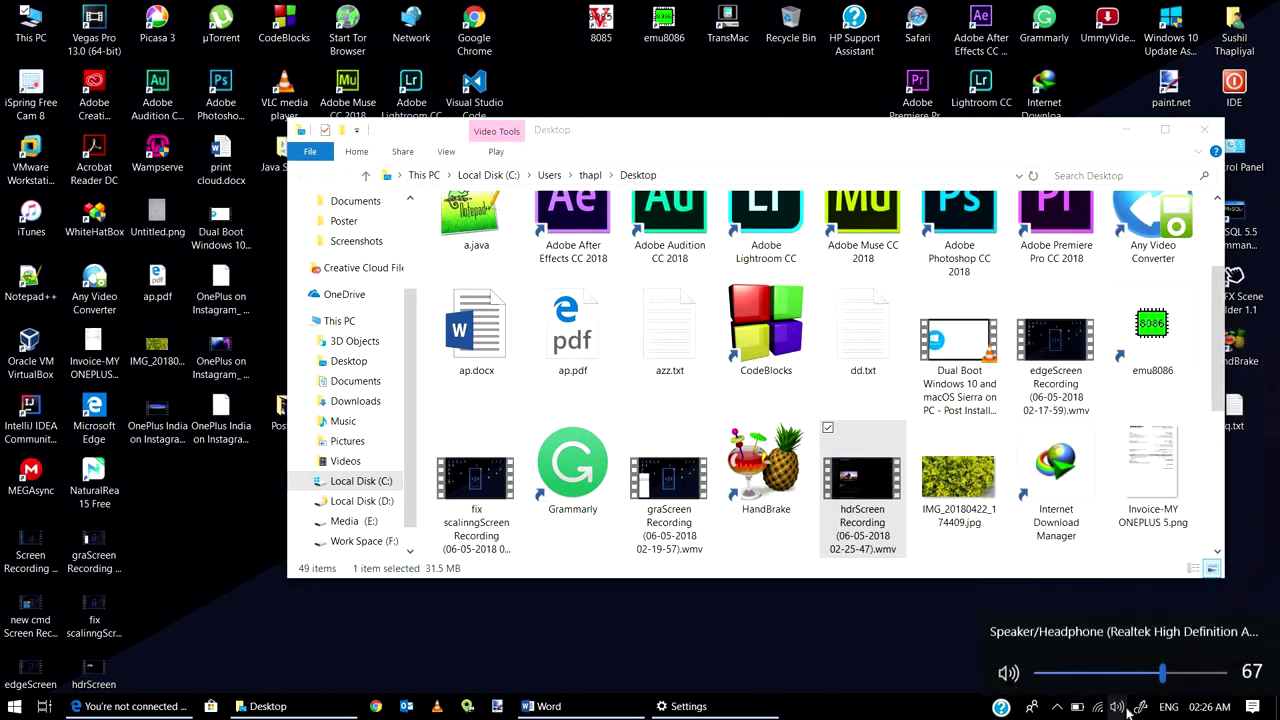
pyautogui.rightClick(1126, 710)
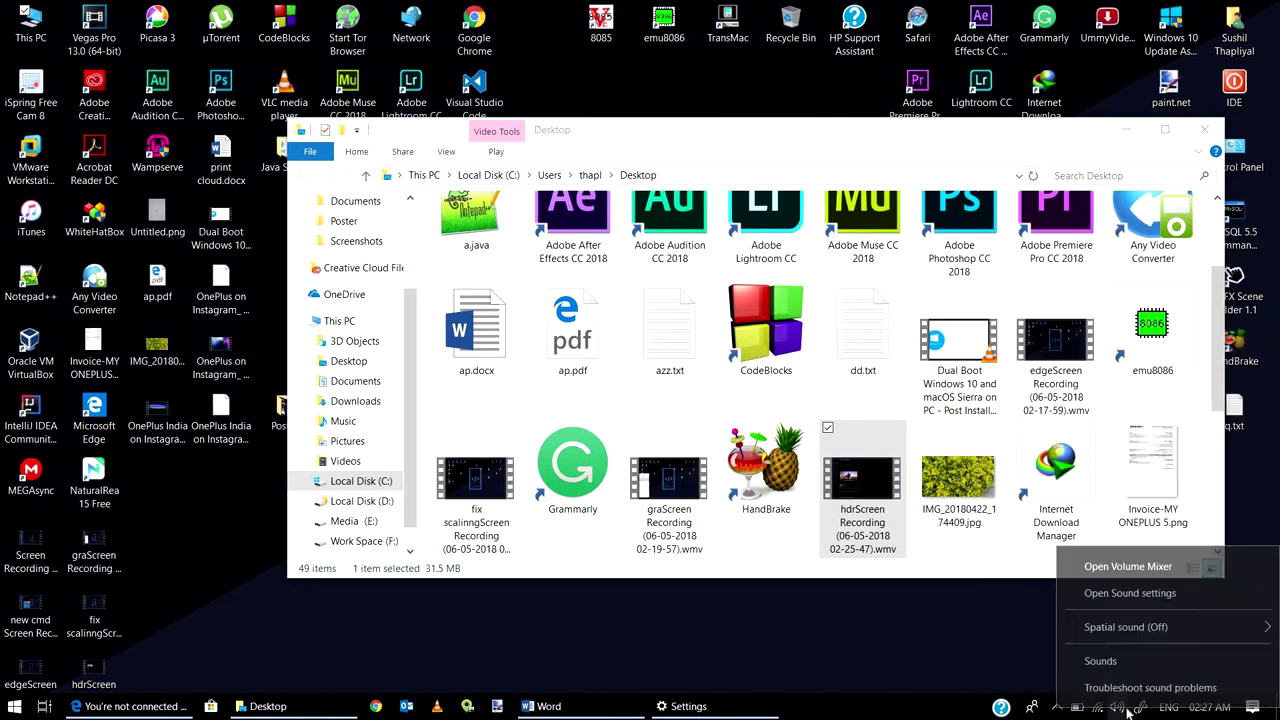
pyautogui.click(1100, 661)
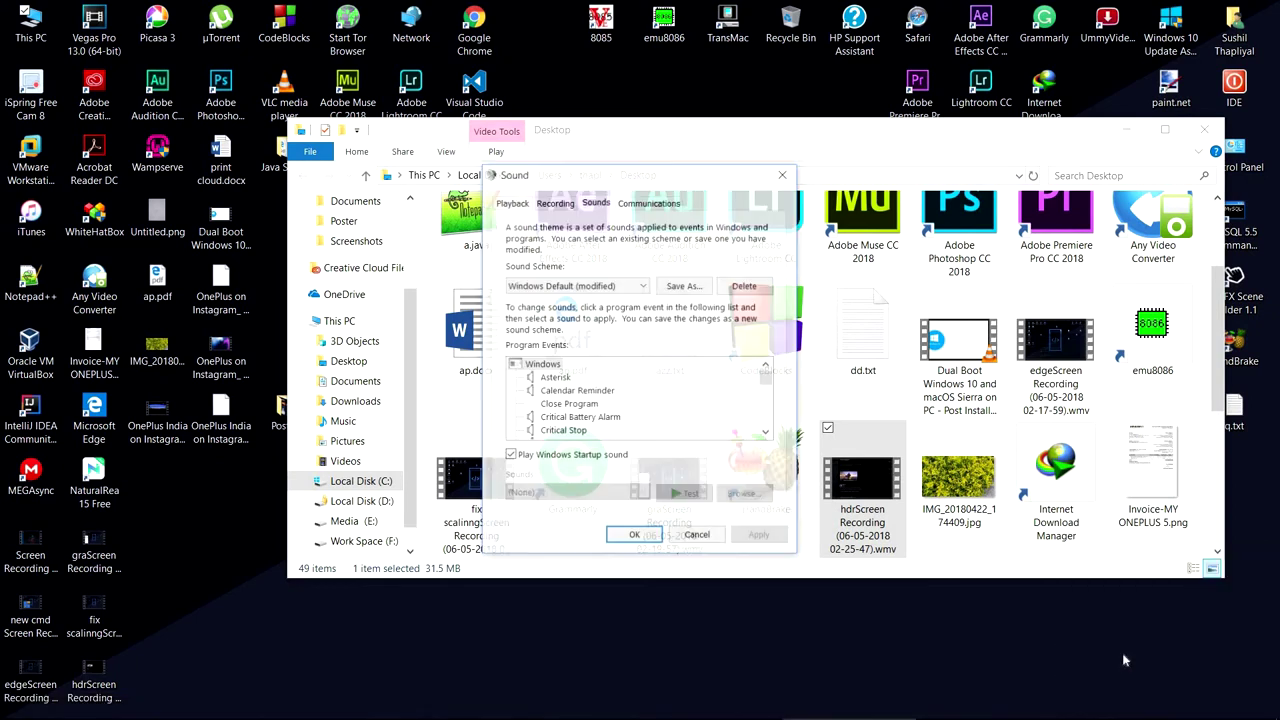
pyautogui.click(697, 537)
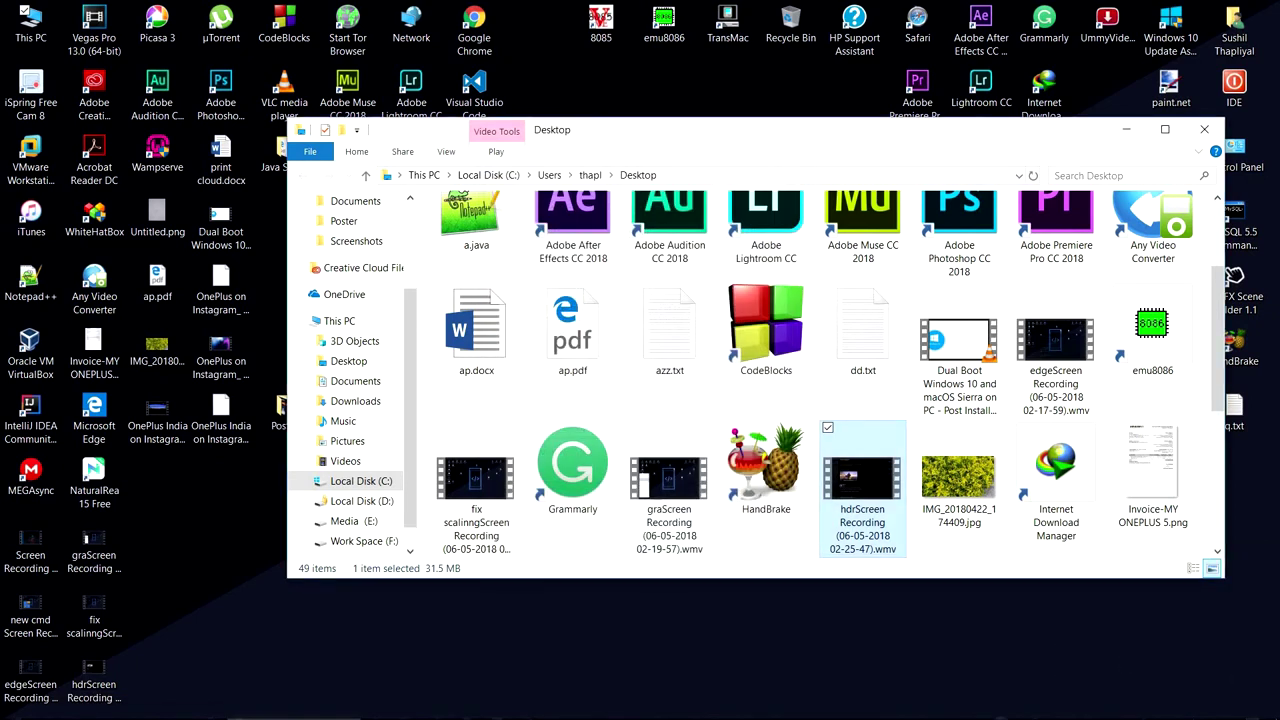
# Switch back to Settings on the App volume and device preferences page
pyautogui.moveTo(1122, 712)
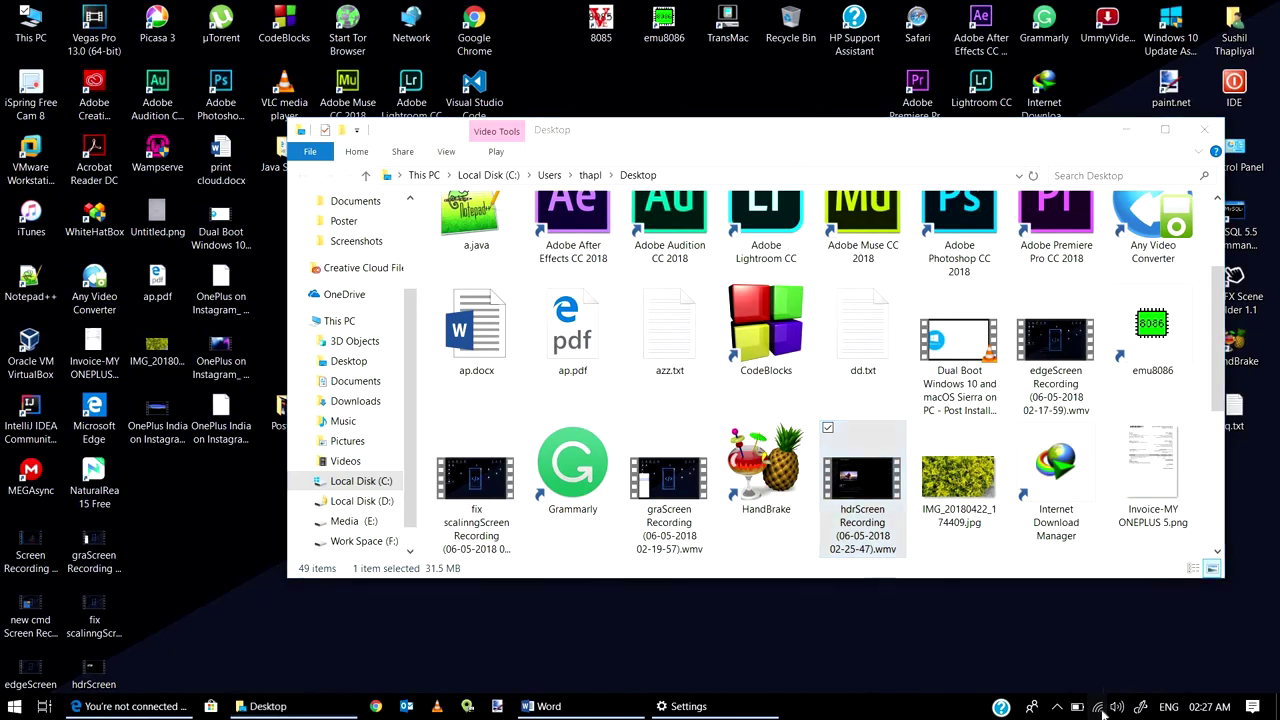
pyautogui.click(1099, 707)
pyautogui.click(684, 706)
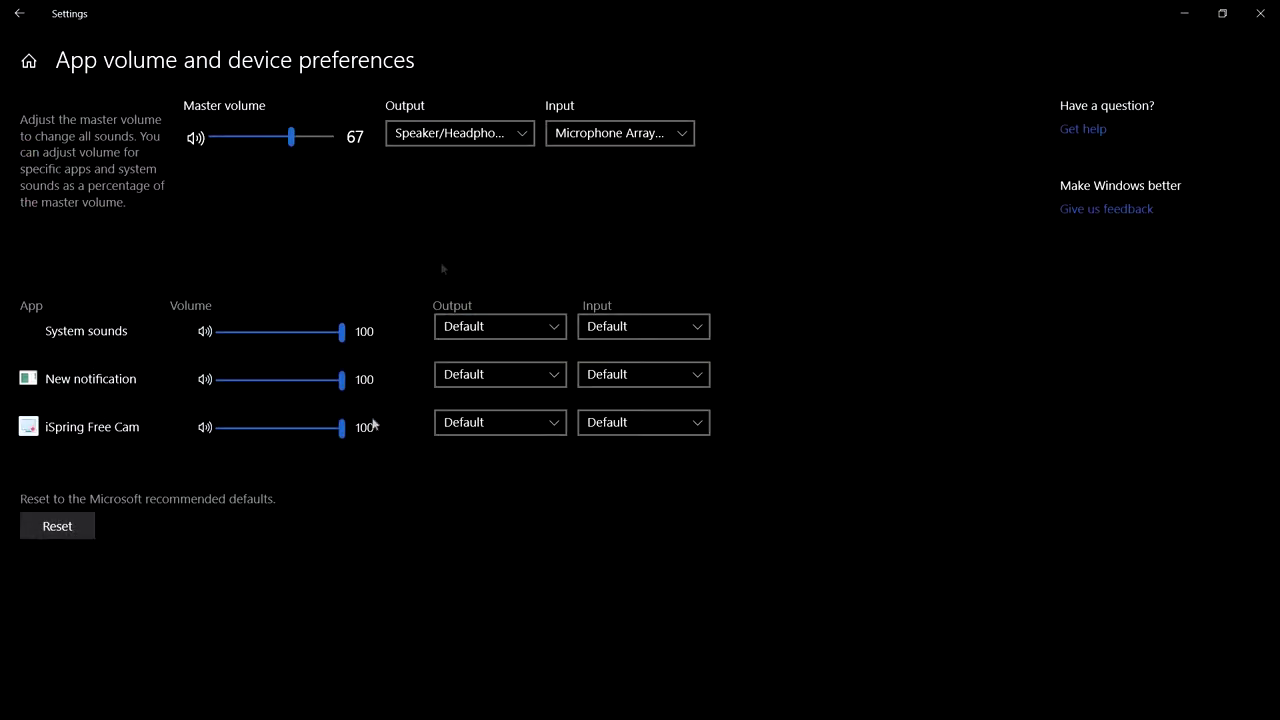